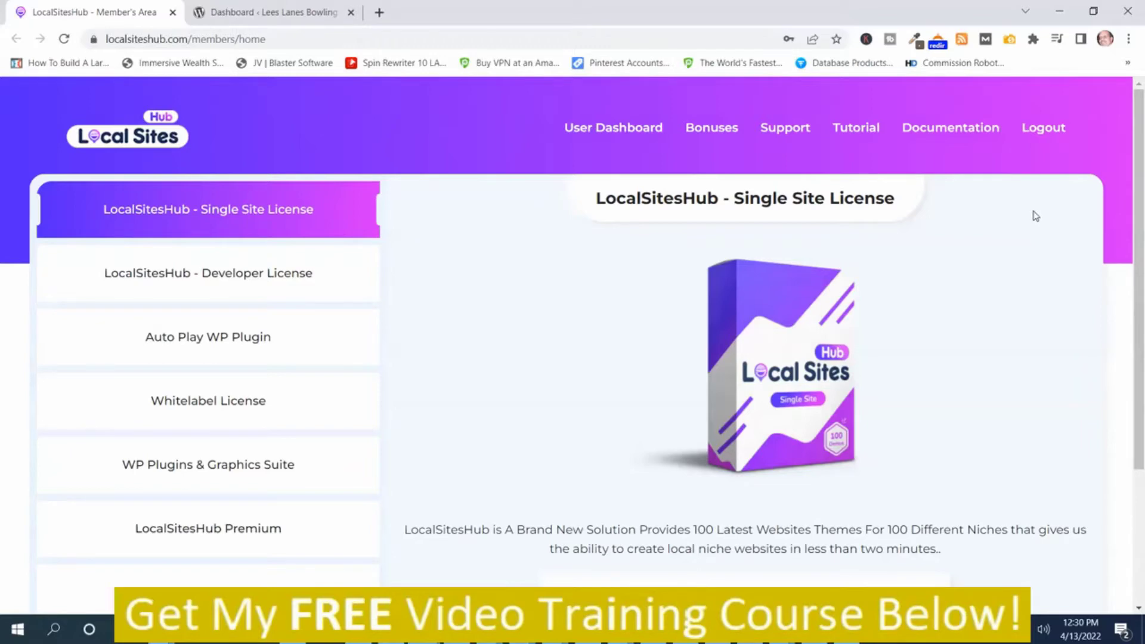
scroll(1035, 216, down, 2)
scroll(1035, 216, down, 1)
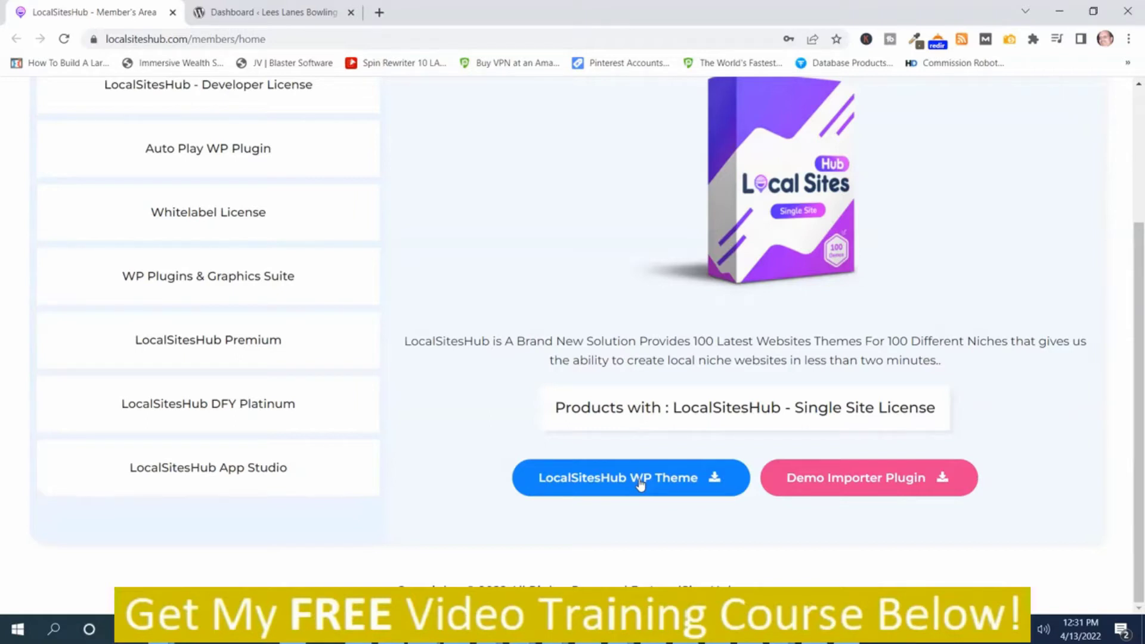
- Download the LocalSitesHub WP Theme zip and the Demo Importer Plugin zip
click(639, 484)
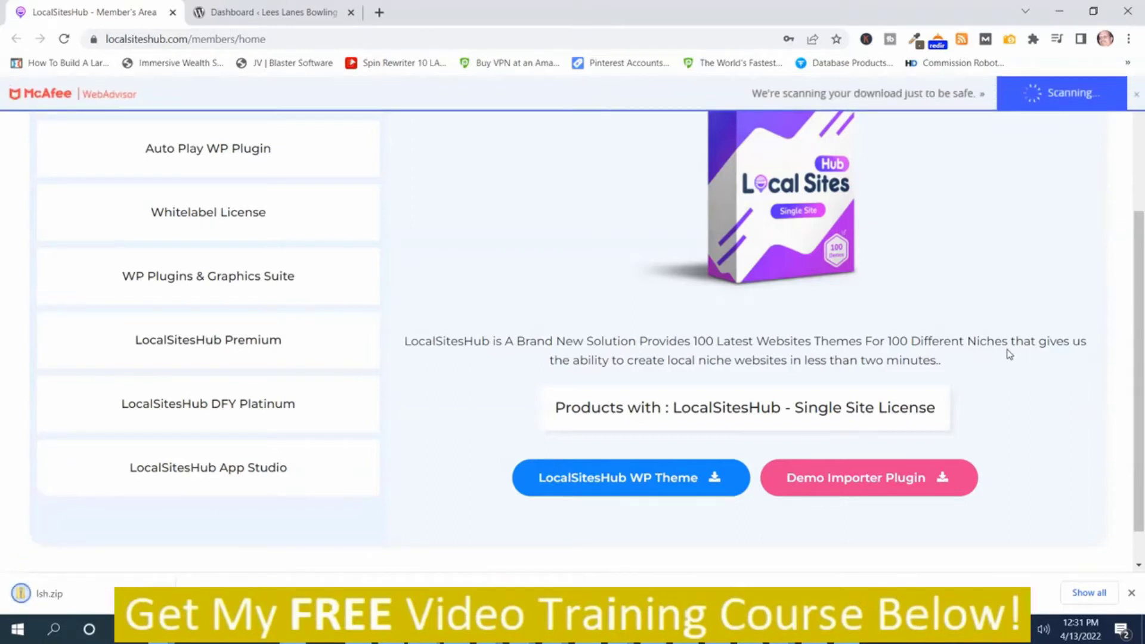
click(889, 483)
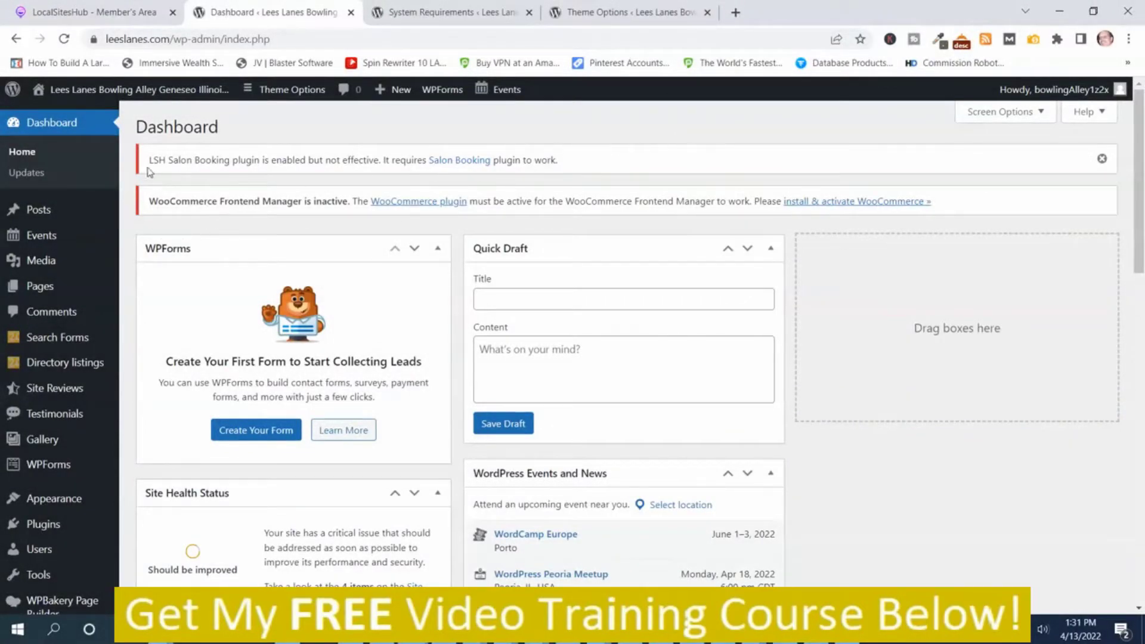
- Show the Upload Theme form under Appearance > Themes > Add New, leaving no zip chosen
mouse_move(54, 499)
click(149, 403)
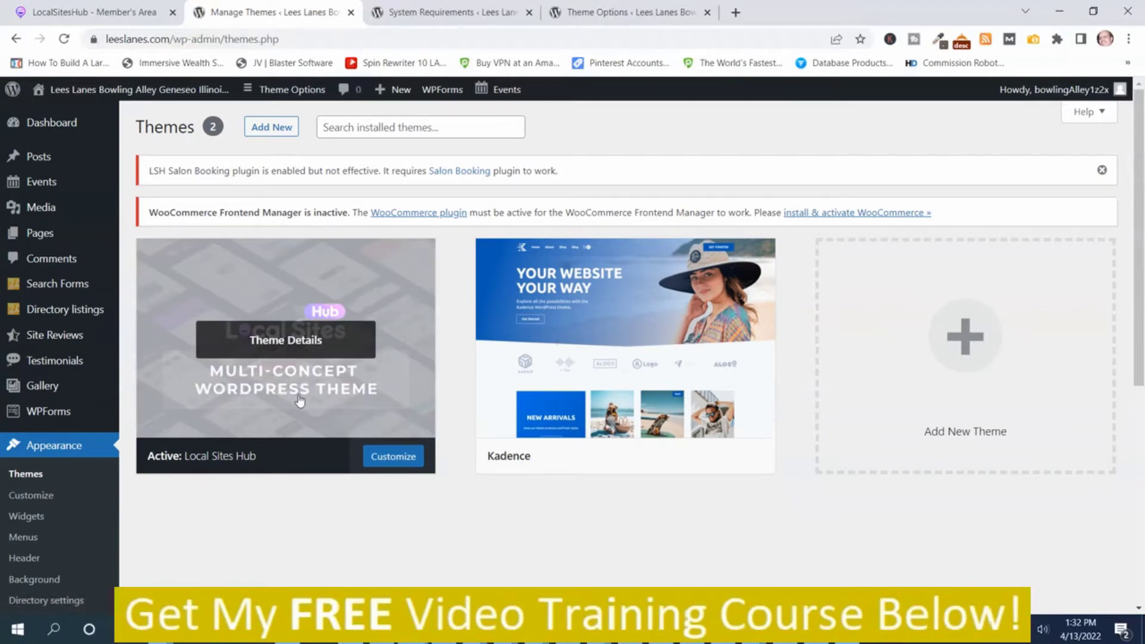
click(268, 131)
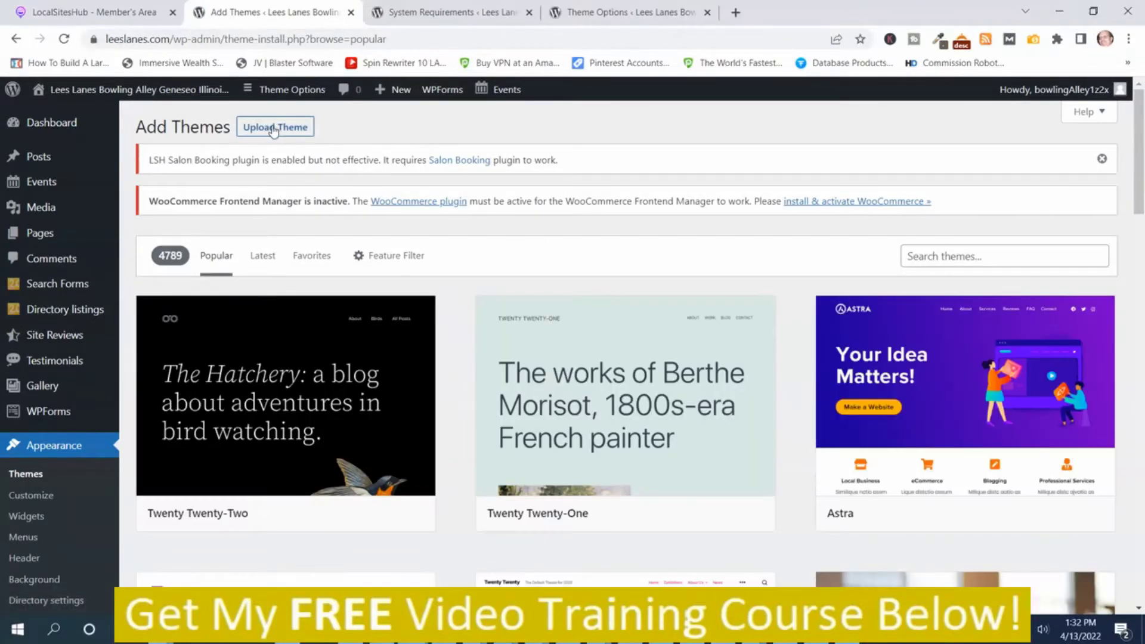
click(276, 127)
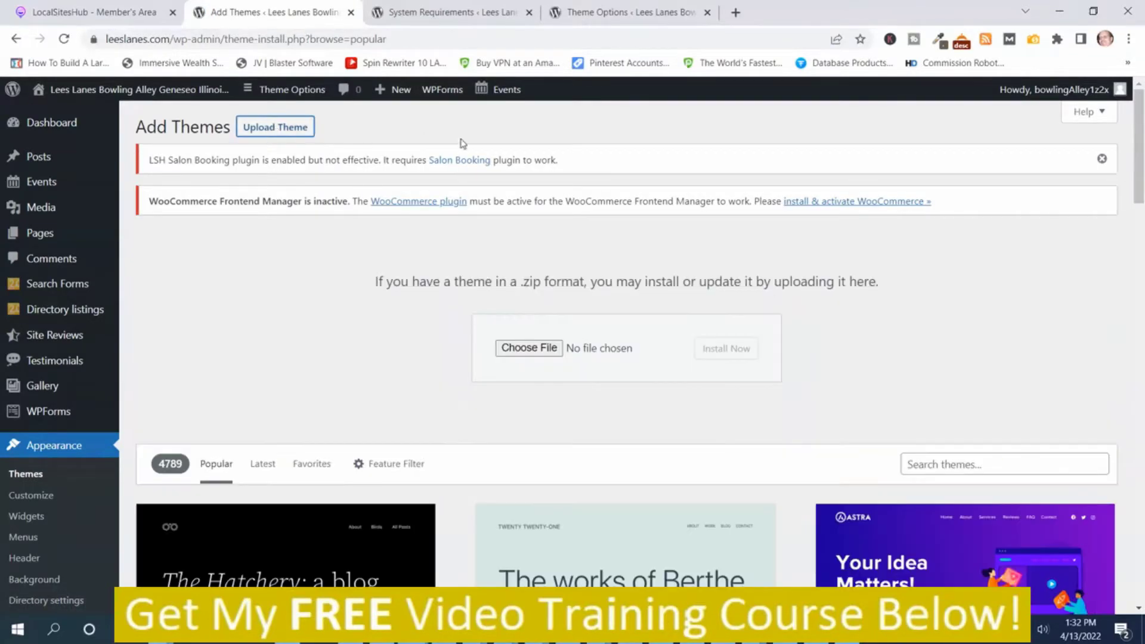
click(534, 351)
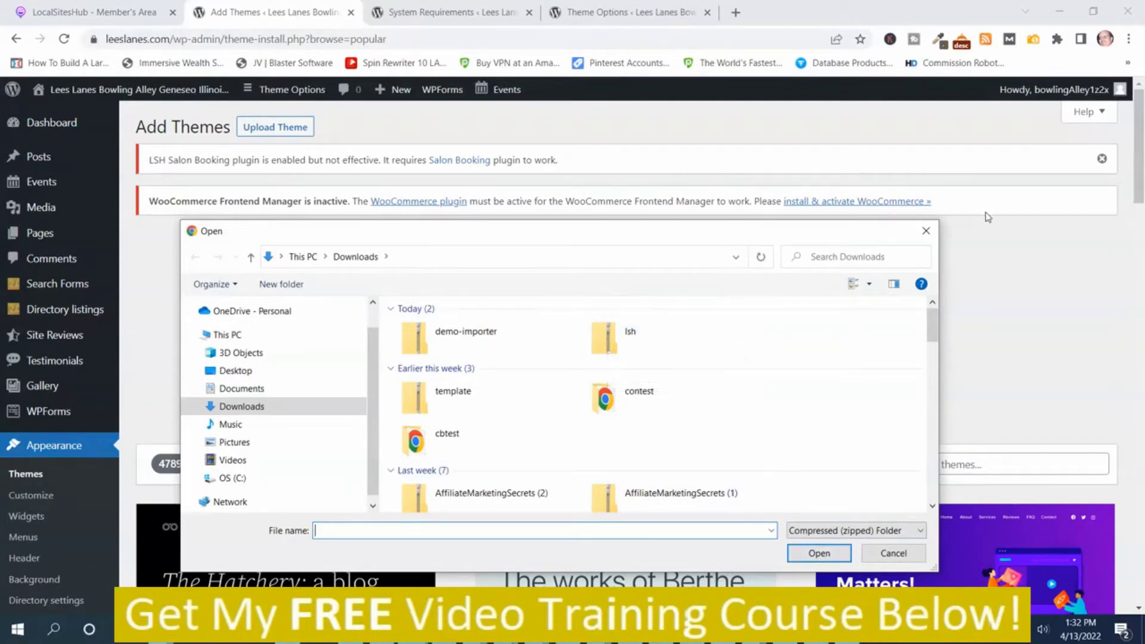
click(927, 235)
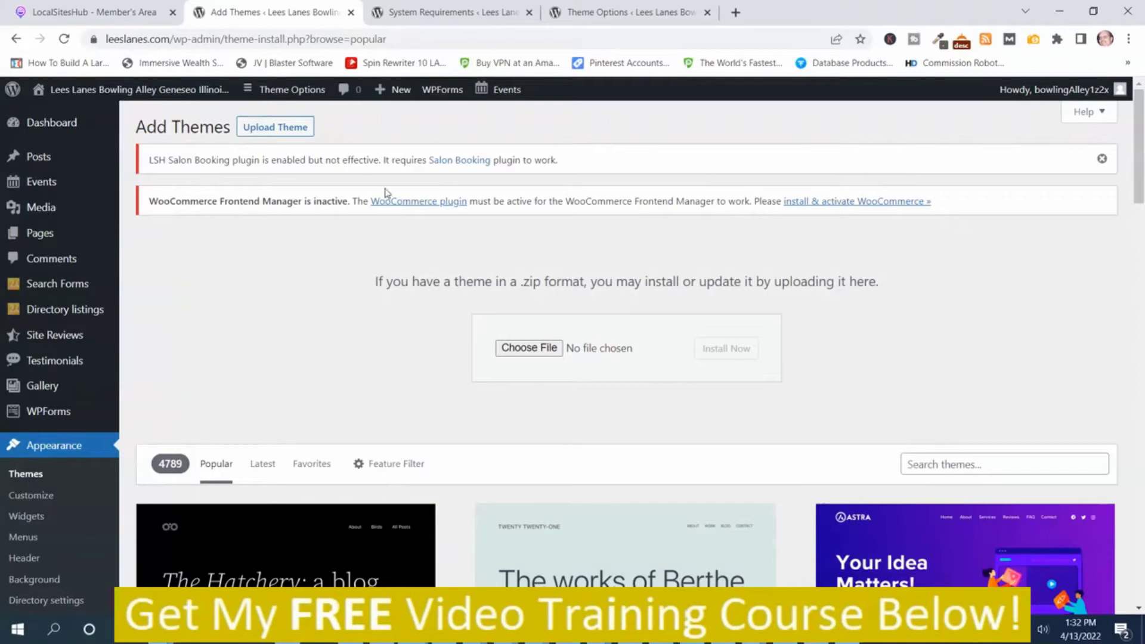
- Review the Local Sites Hub System Requirements page and its post-activation plugin steps
click(417, 15)
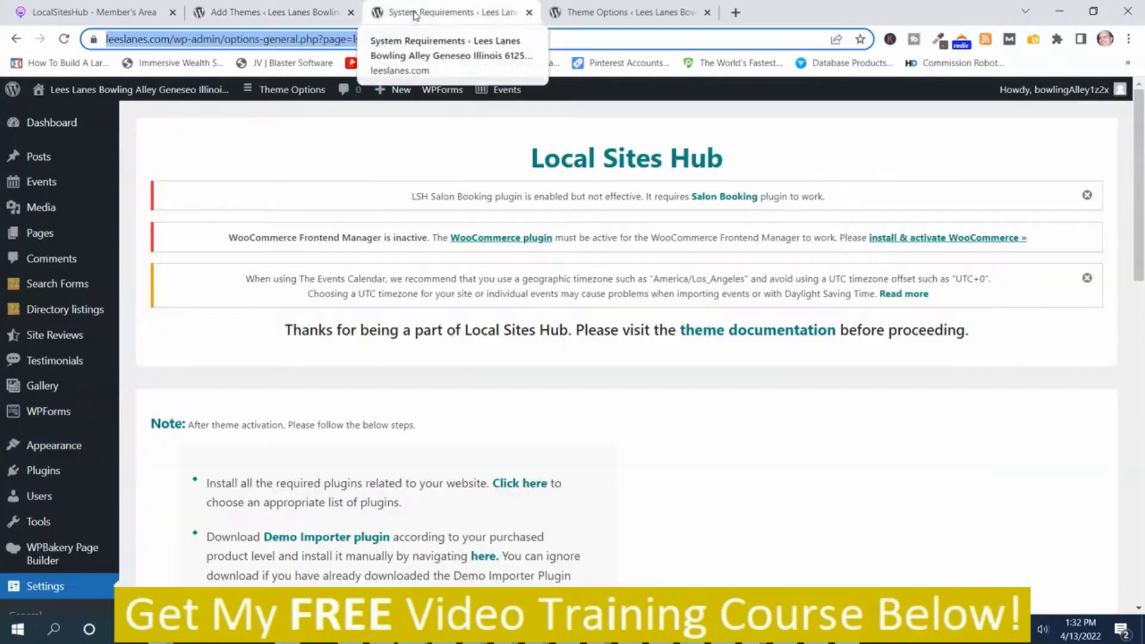
scroll(734, 267, down, 2)
scroll(627, 269, down, 1)
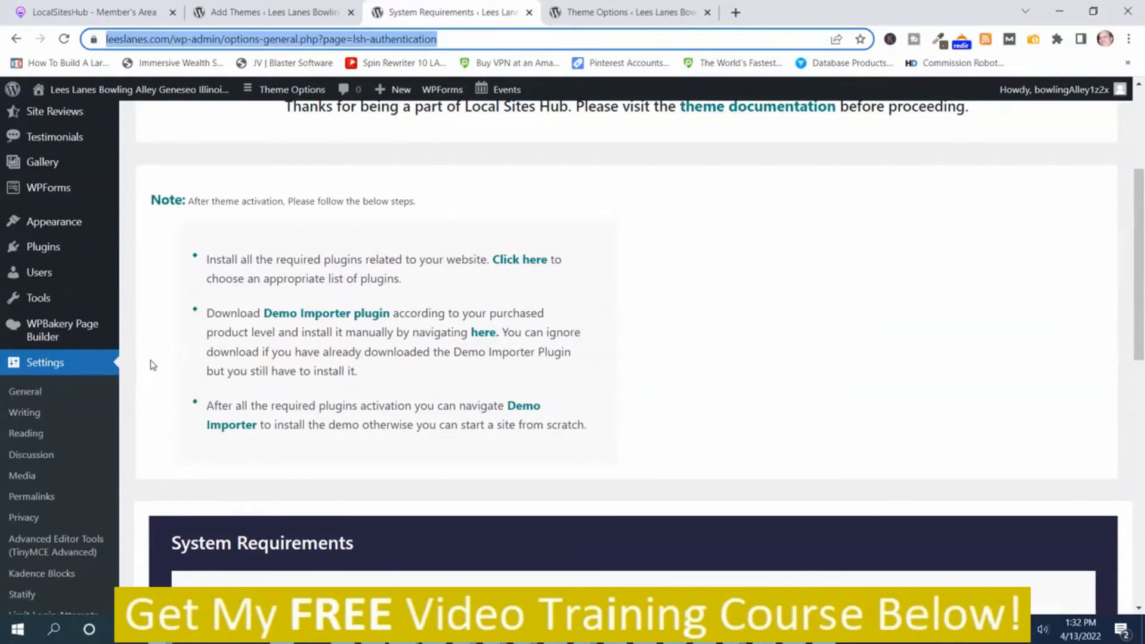
scroll(89, 340, down, 2)
scroll(99, 377, down, 2)
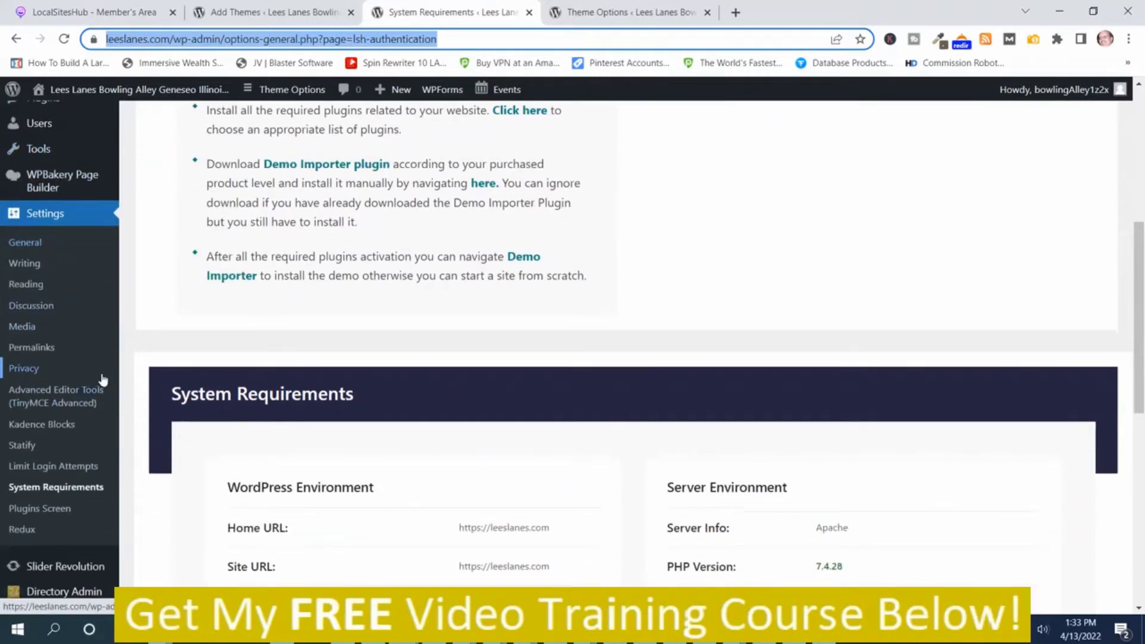
scroll(100, 378, down, 2)
scroll(90, 381, down, 1)
scroll(75, 381, up, 2)
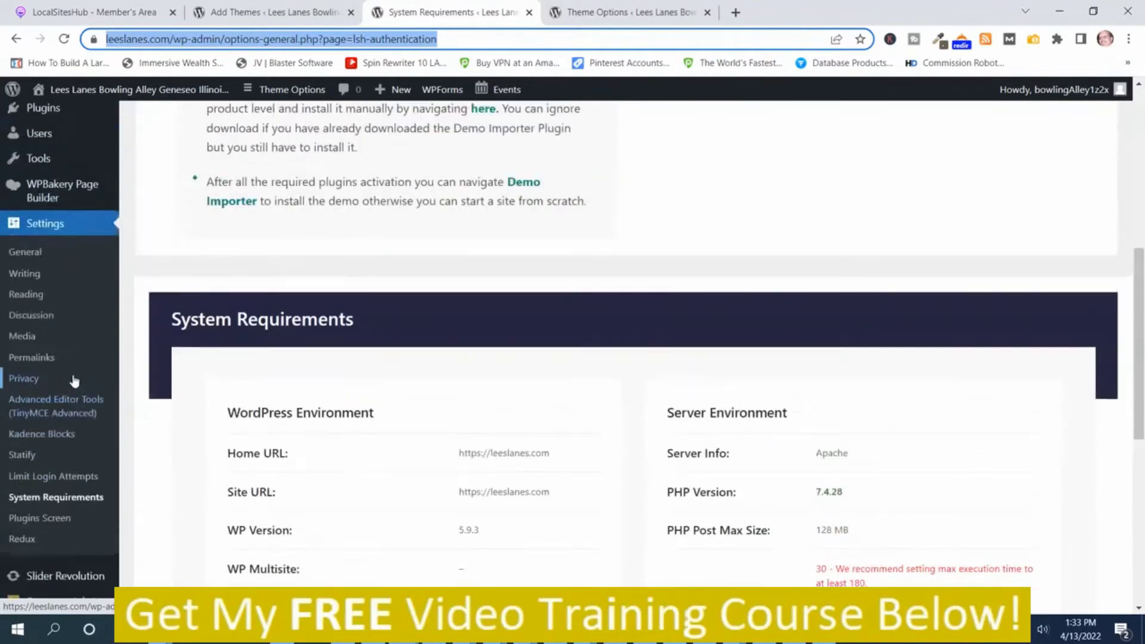
scroll(75, 381, up, 2)
scroll(74, 381, up, 2)
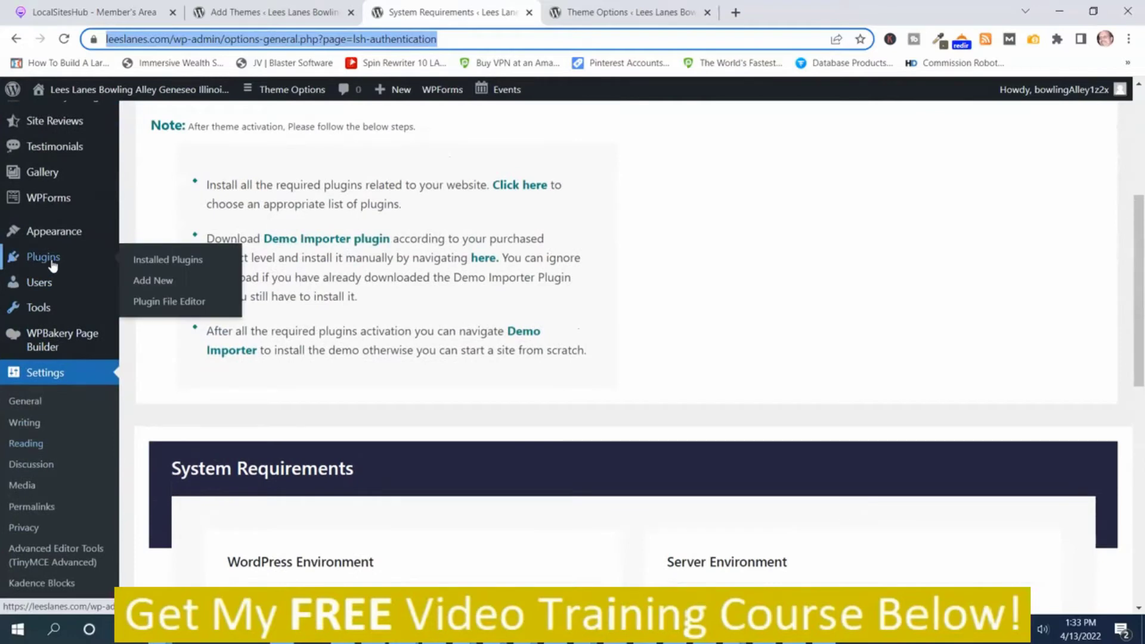
- Show the Upload Plugin form under Plugins > Add New, leaving no zip chosen
click(152, 281)
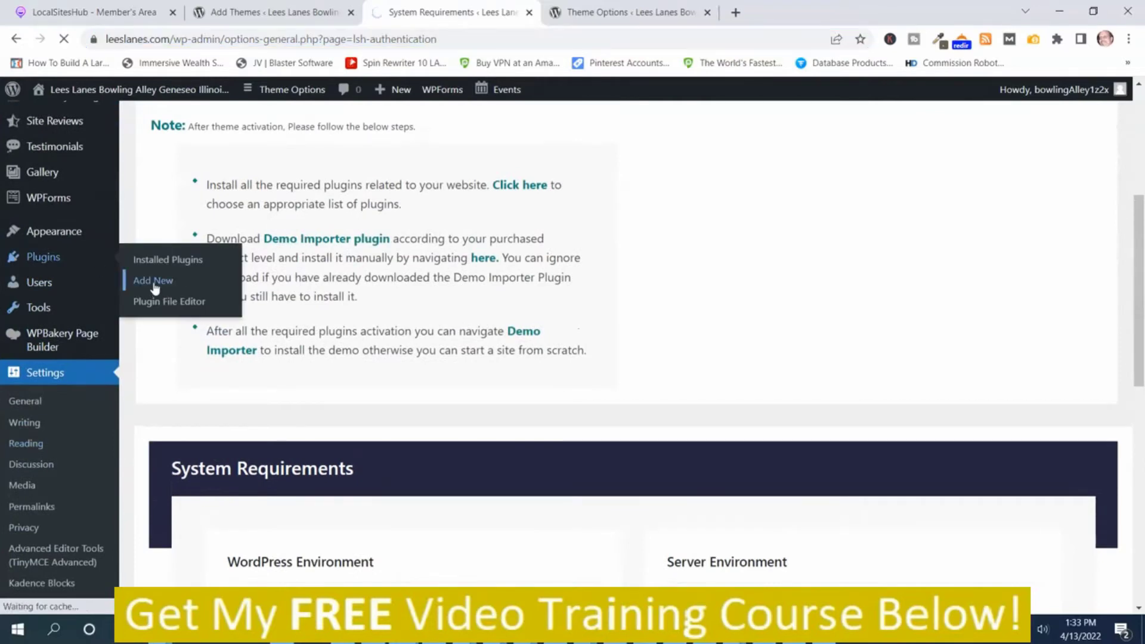
click(153, 280)
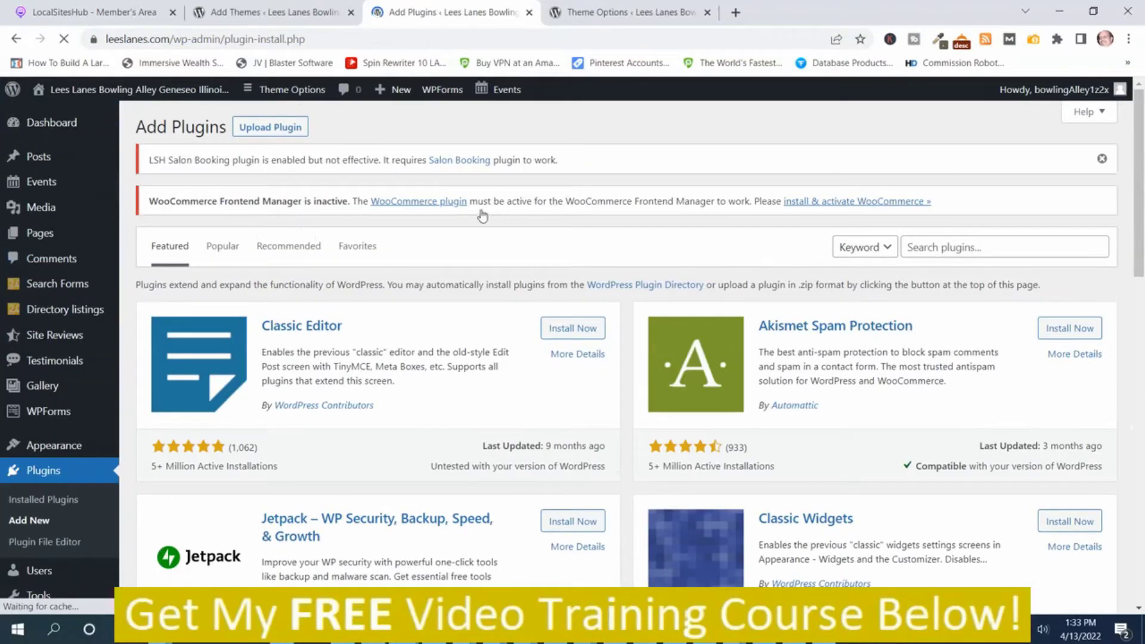
click(264, 130)
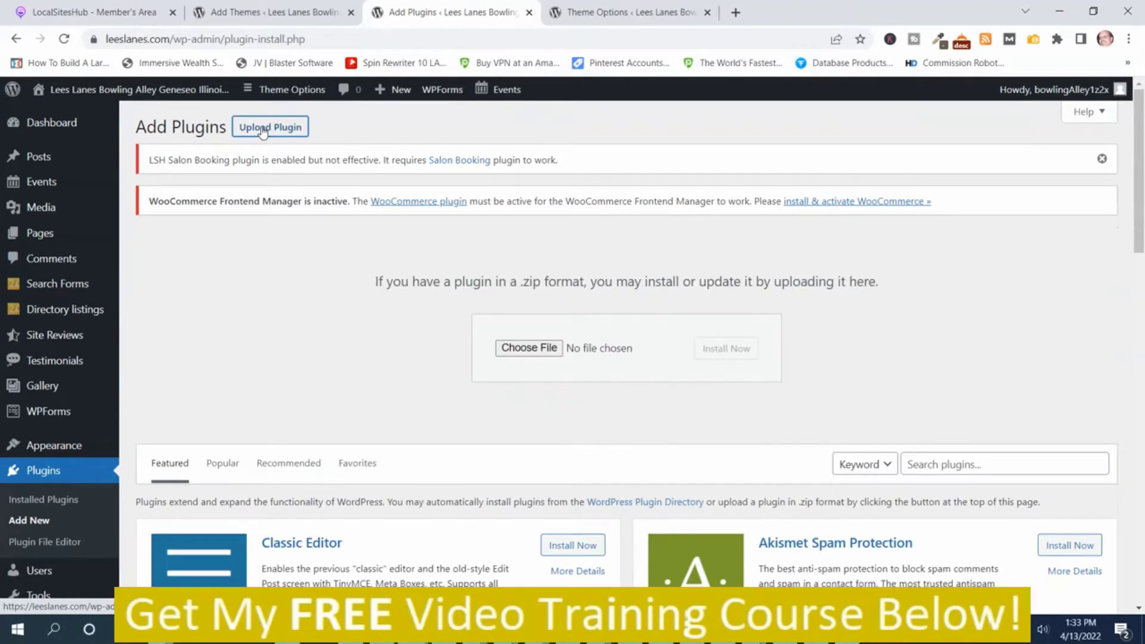
click(529, 349)
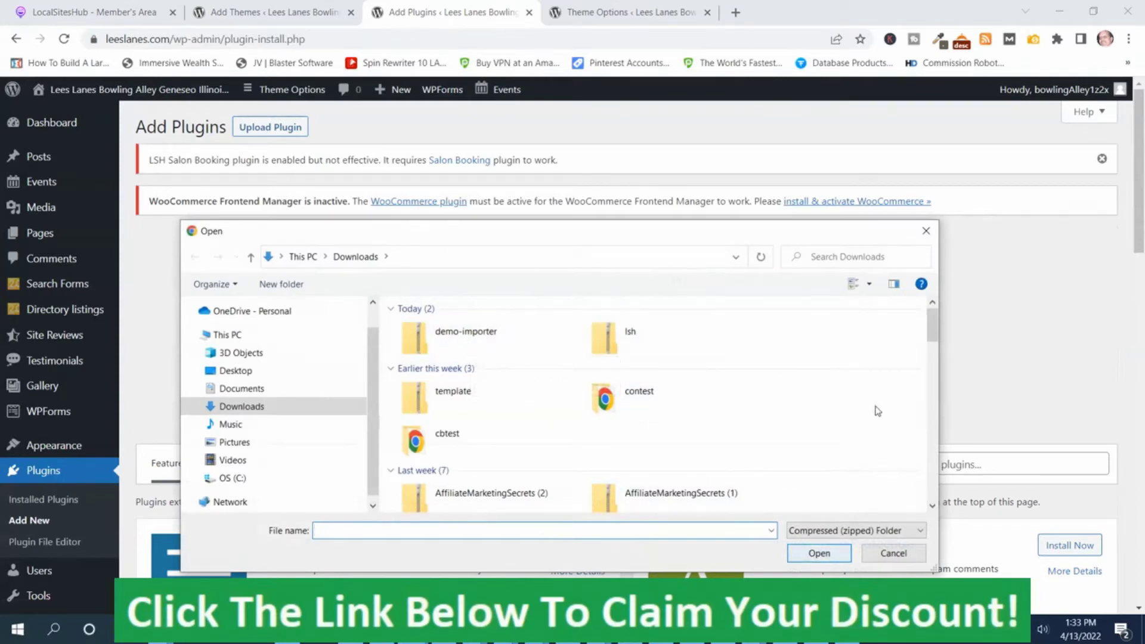
click(927, 234)
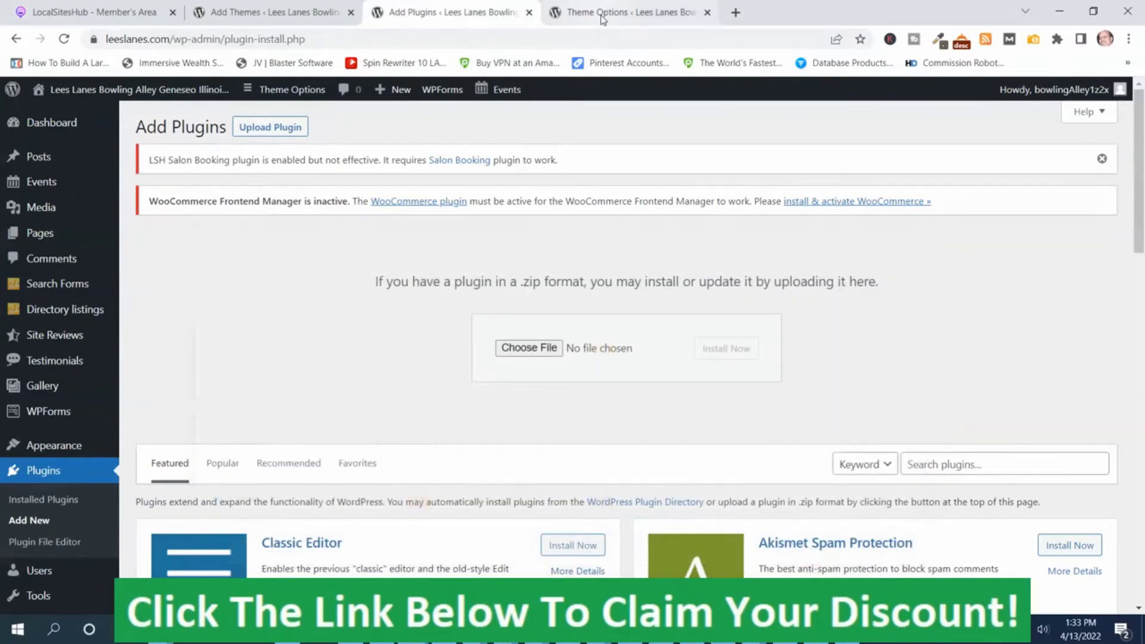
- Import and confirm the Chartered-Accountant demo in Demo Importer, then save the theme options
click(605, 16)
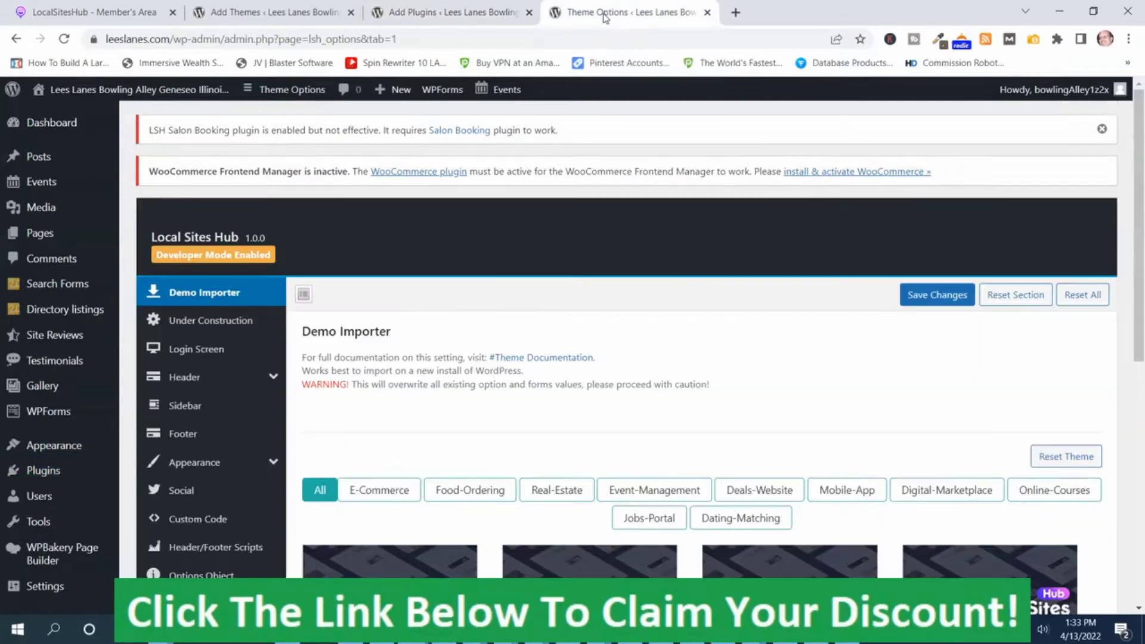
scroll(769, 318, down, 2)
scroll(768, 319, down, 2)
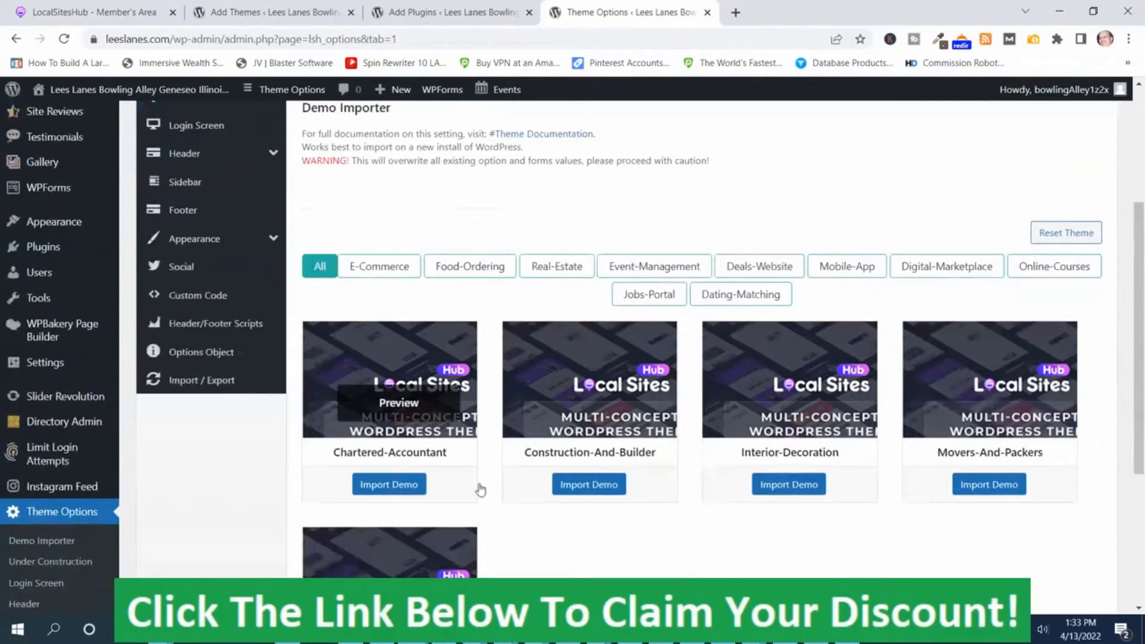
mouse_move(389, 386)
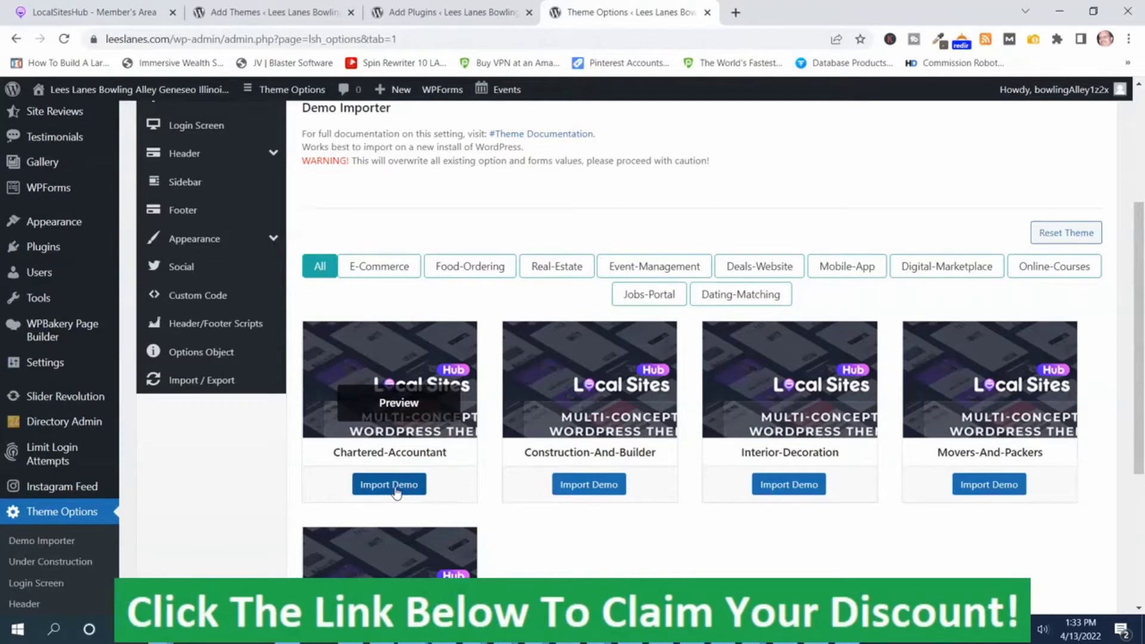
click(388, 485)
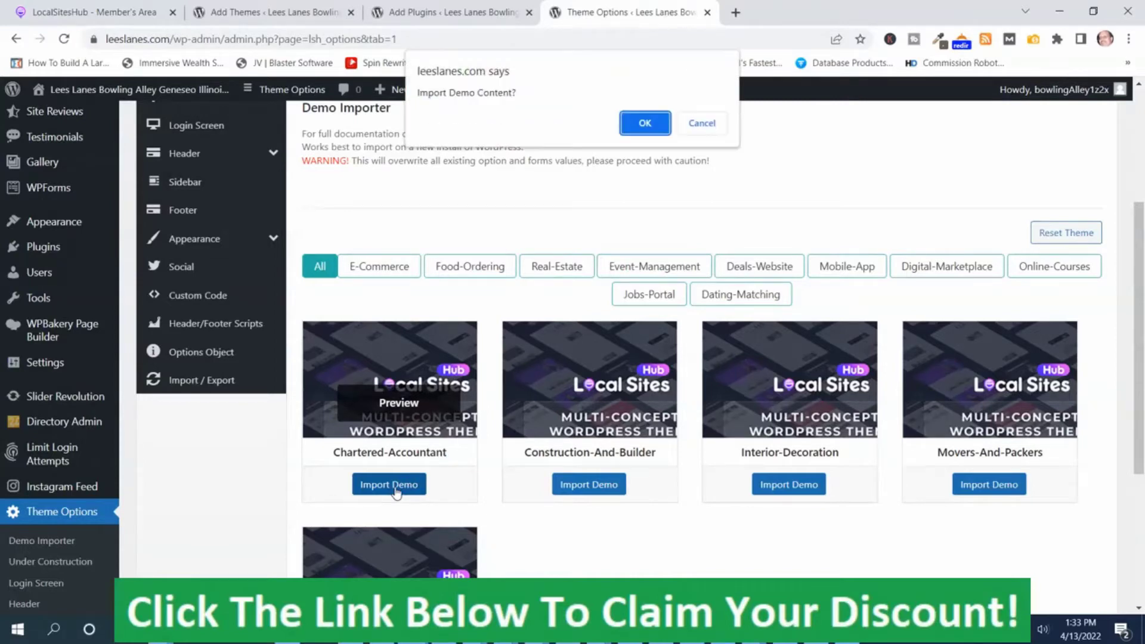
click(645, 123)
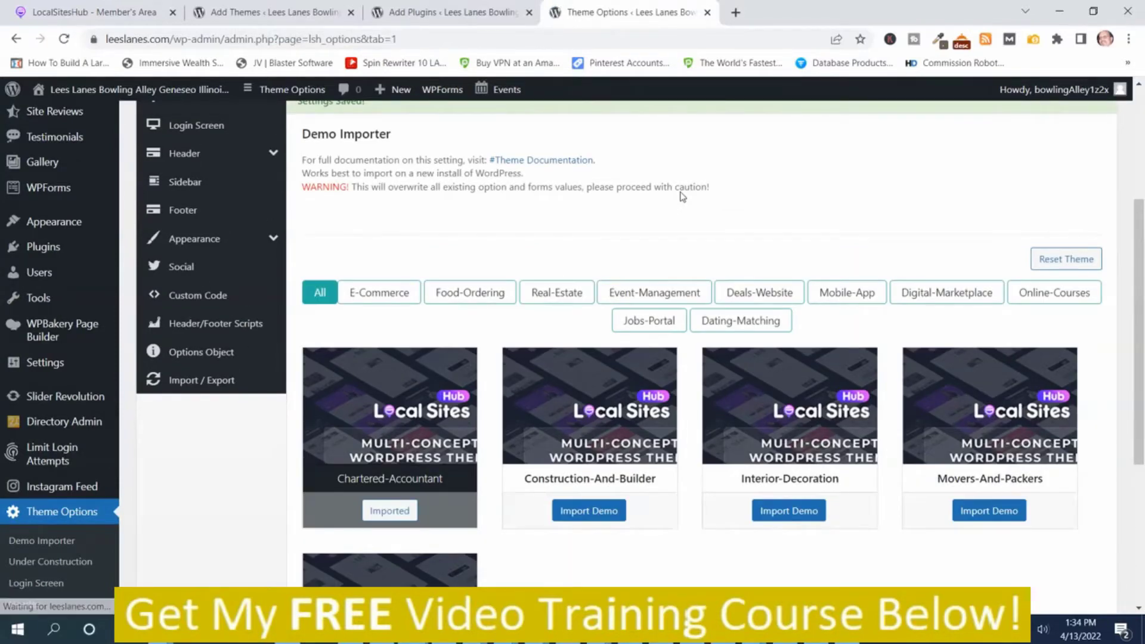
scroll(537, 197, up, 5)
scroll(626, 268, up, 3)
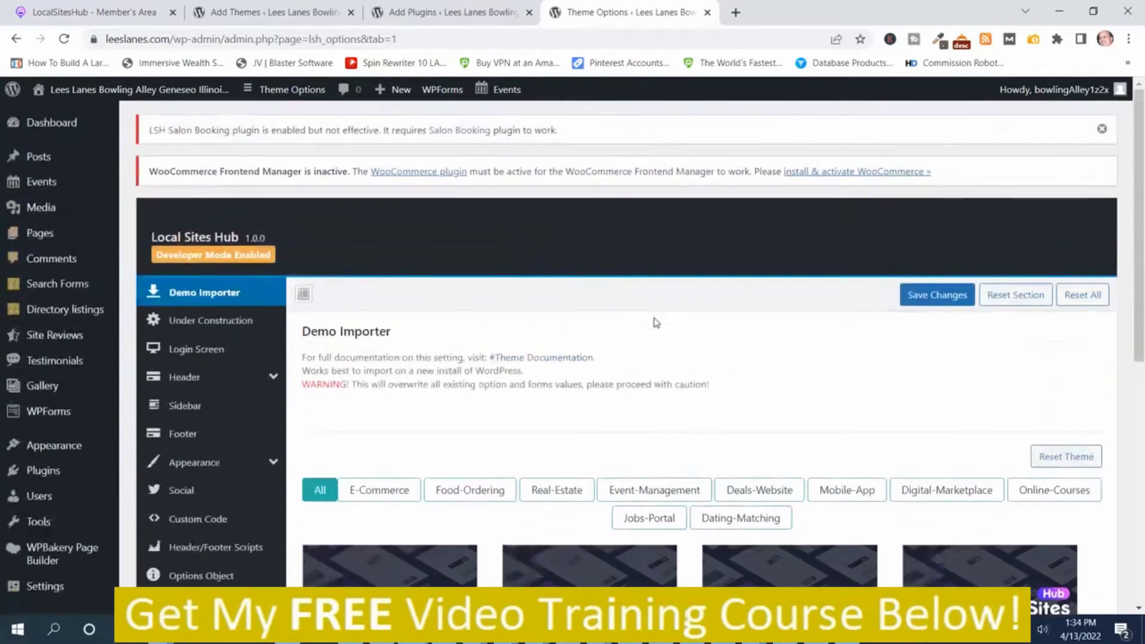
click(938, 298)
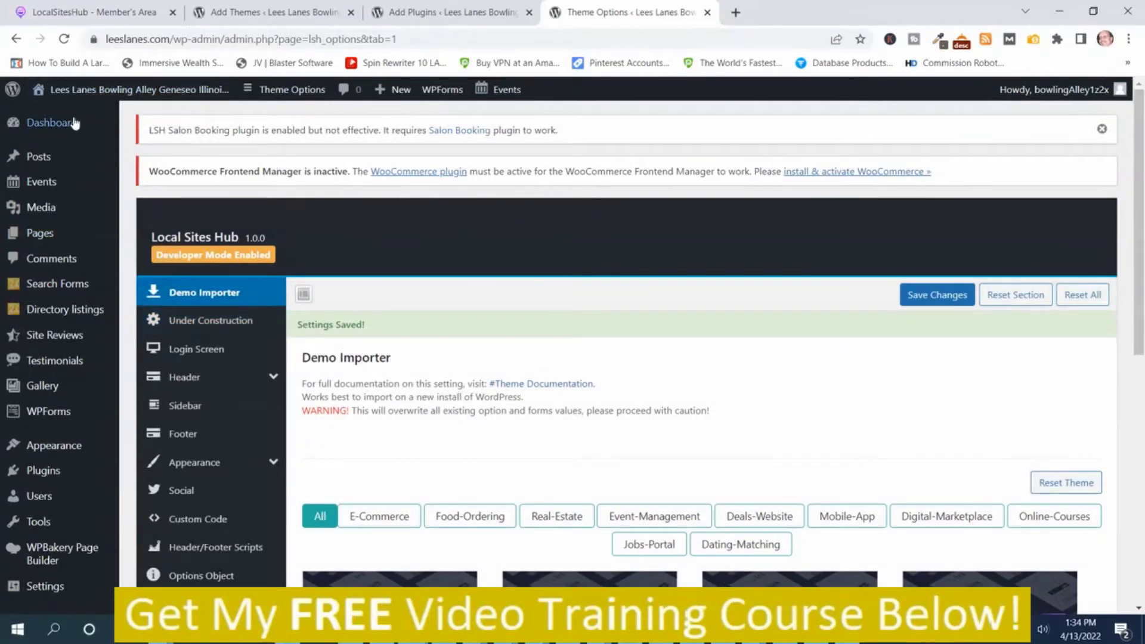
mouse_move(52, 123)
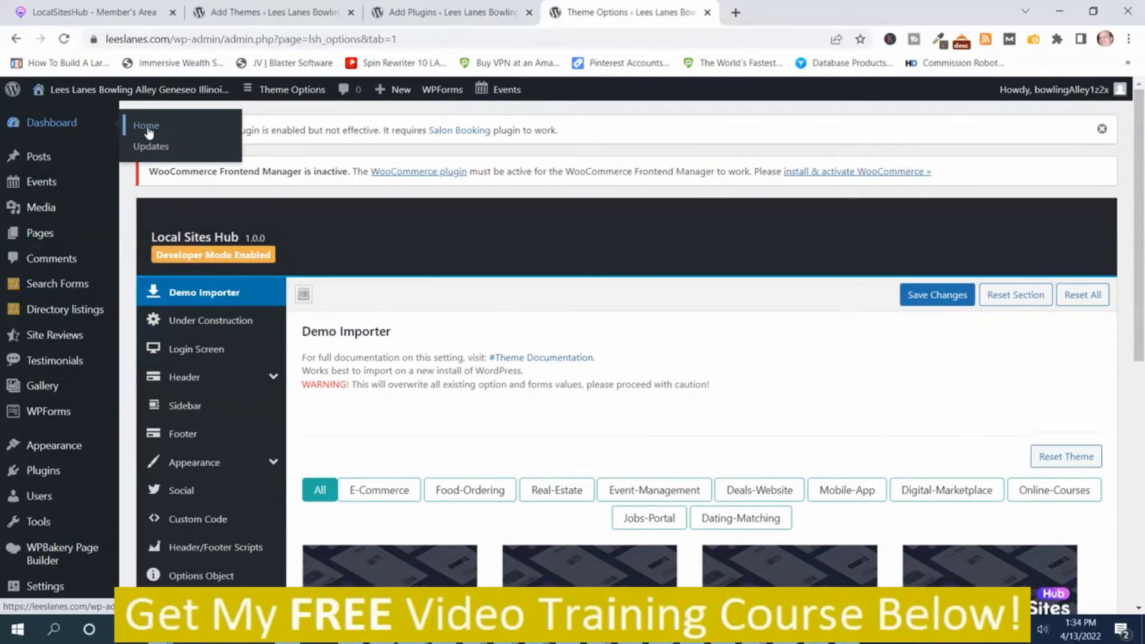
- Visit the Lees Lanes front end and scroll the Chartered-Accountant homepage to the footer
click(145, 126)
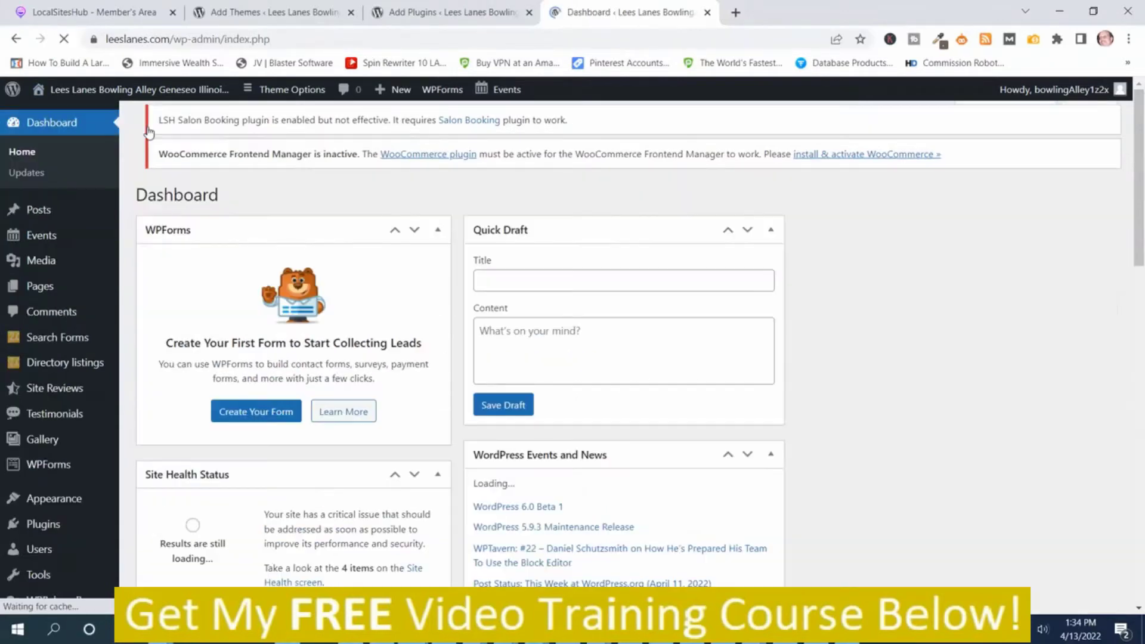
mouse_move(134, 89)
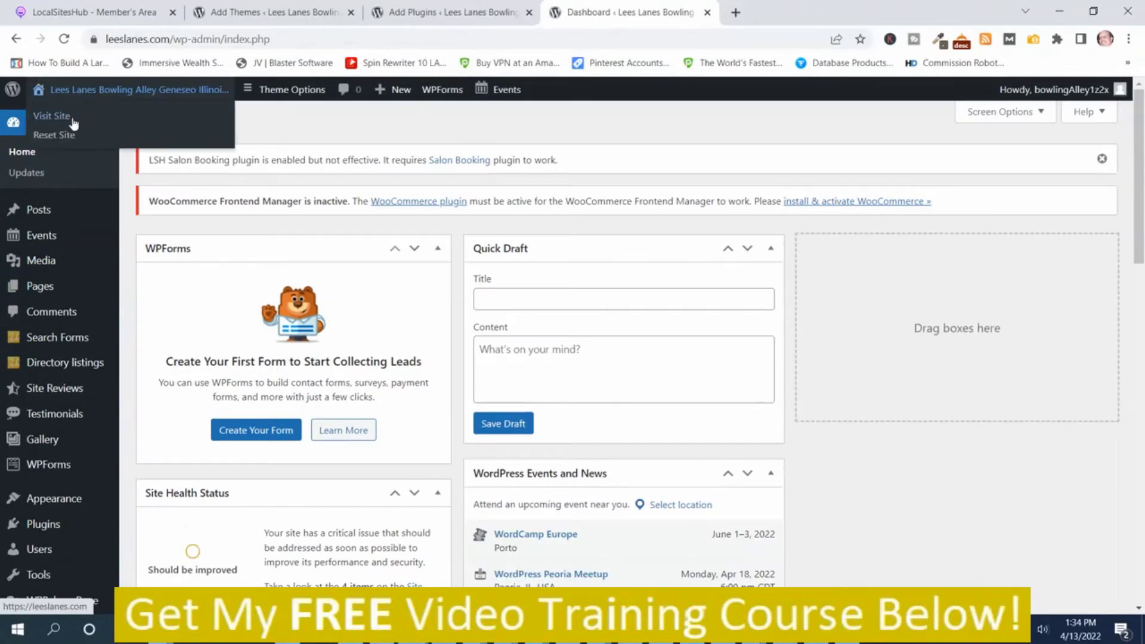
click(53, 115)
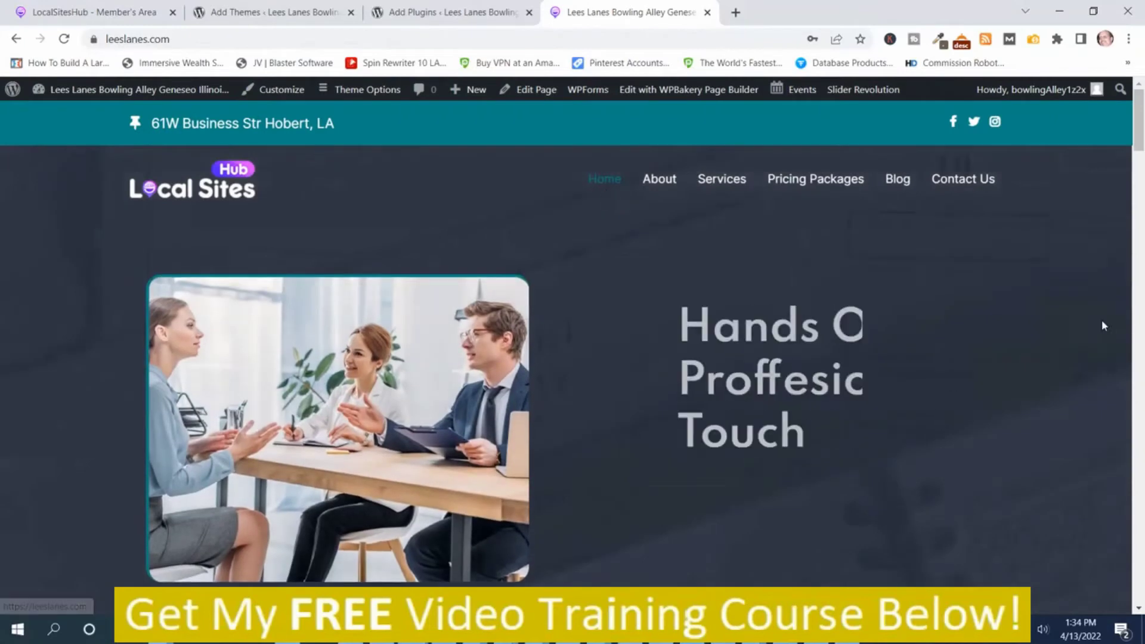
scroll(1066, 238, down, 3)
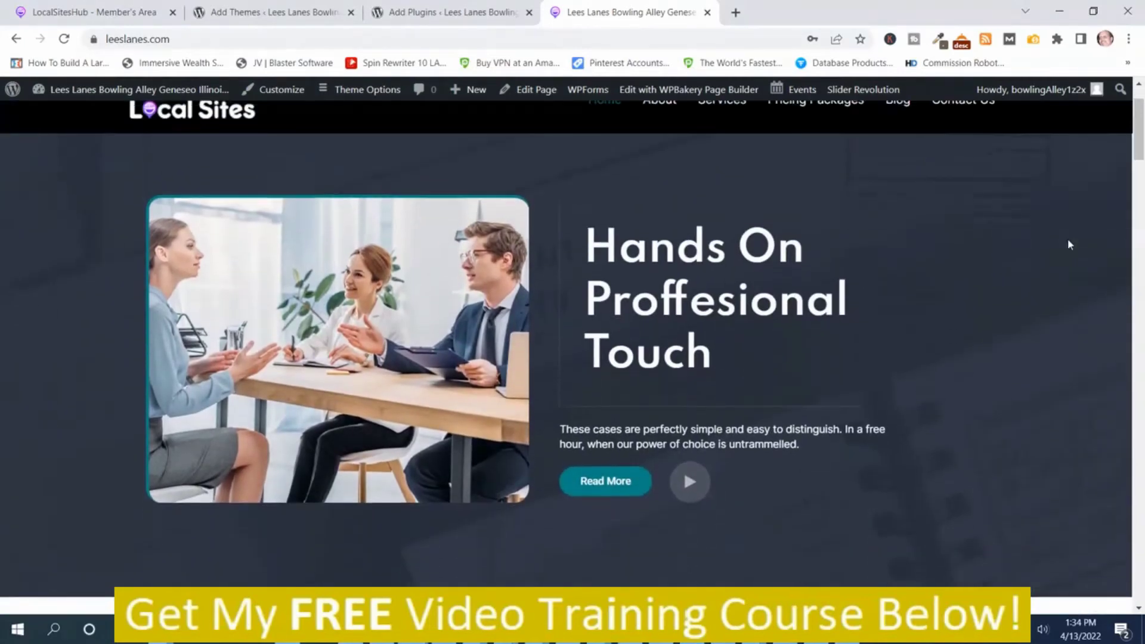
scroll(1061, 240, down, 3)
scroll(1056, 240, down, 3)
scroll(1048, 242, down, 3)
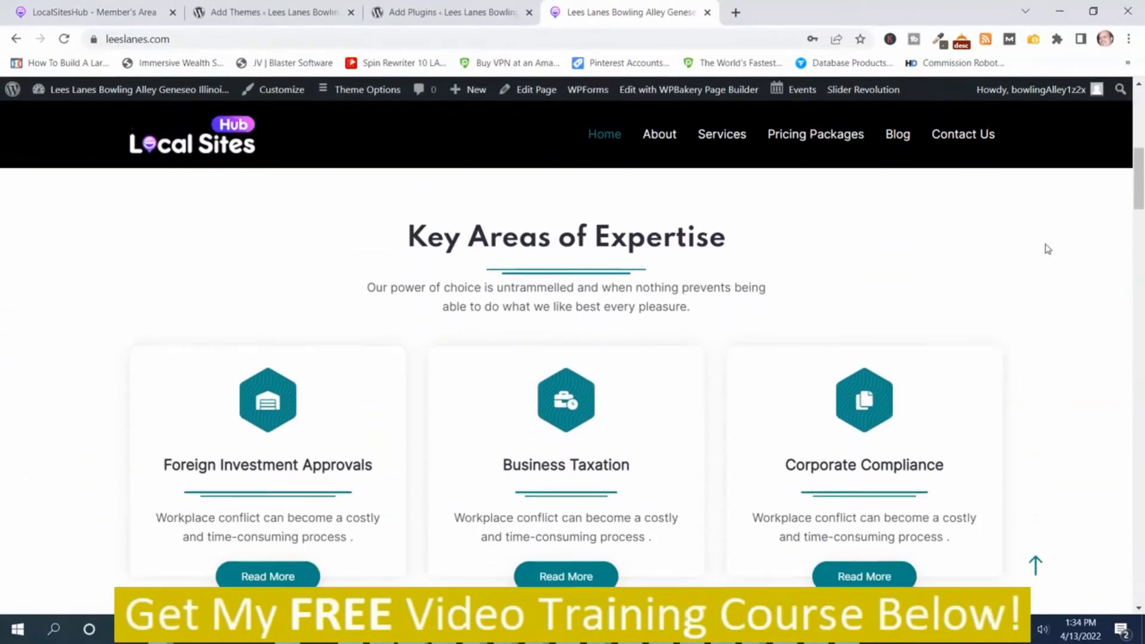
scroll(1047, 246, down, 3)
scroll(1045, 254, down, 2)
scroll(1045, 254, down, 4)
scroll(1038, 255, down, 2)
scroll(895, 287, down, 1)
scroll(827, 303, down, 2)
scroll(828, 303, down, 4)
scroll(825, 316, down, 3)
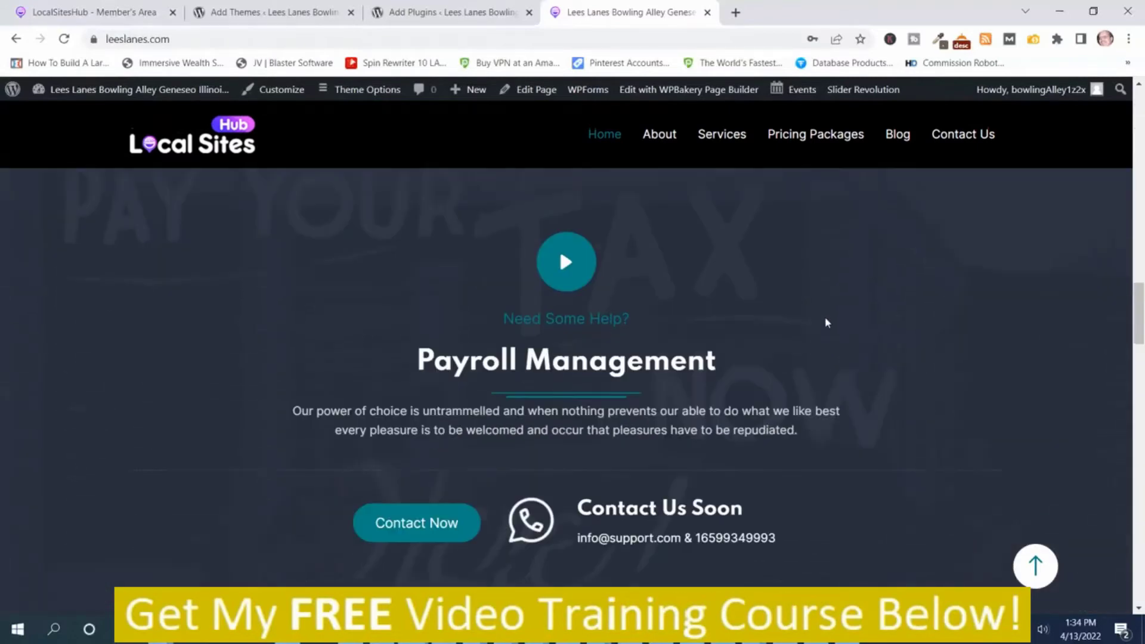
scroll(847, 334, down, 3)
scroll(859, 344, down, 4)
scroll(861, 346, down, 4)
scroll(864, 354, down, 3)
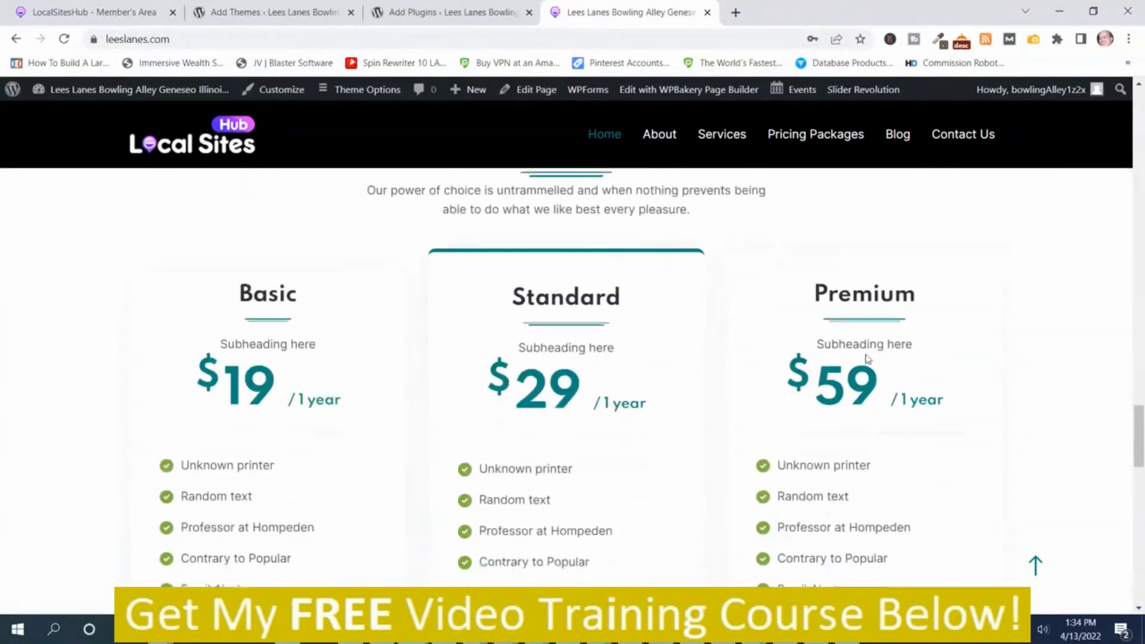
scroll(877, 367, down, 3)
scroll(890, 377, down, 5)
scroll(889, 376, down, 5)
scroll(899, 383, down, 4)
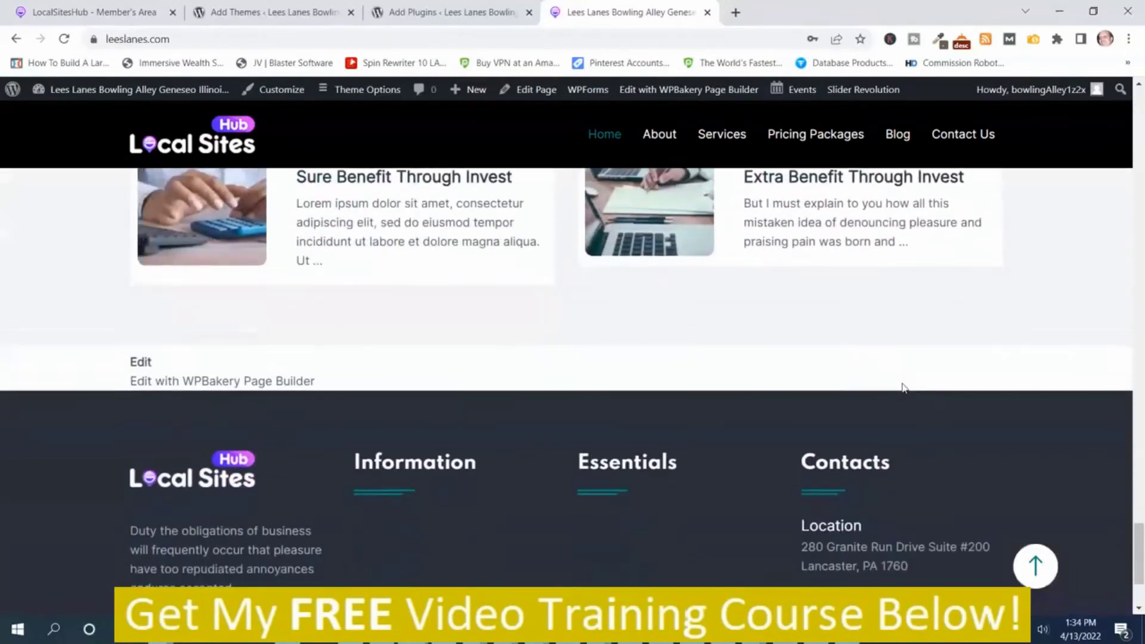
scroll(911, 387, down, 1)
scroll(911, 389, down, 3)
scroll(913, 391, down, 1)
scroll(913, 391, up, 3)
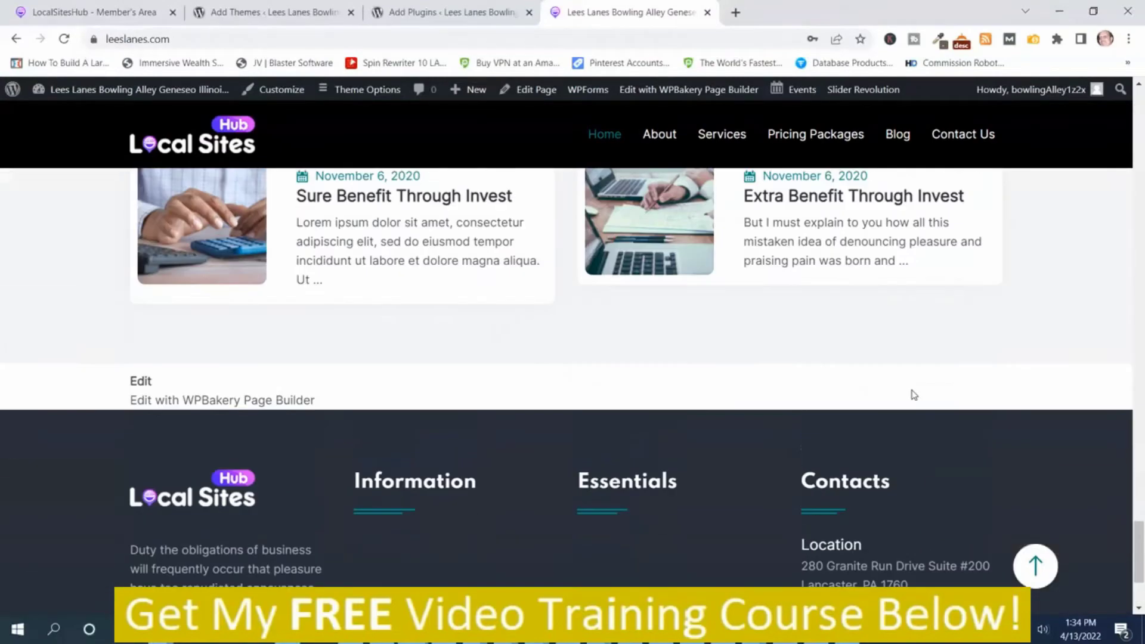
scroll(899, 376, up, 5)
scroll(894, 363, up, 5)
scroll(894, 363, up, 5)
scroll(895, 349, up, 5)
scroll(881, 345, up, 5)
scroll(868, 342, up, 5)
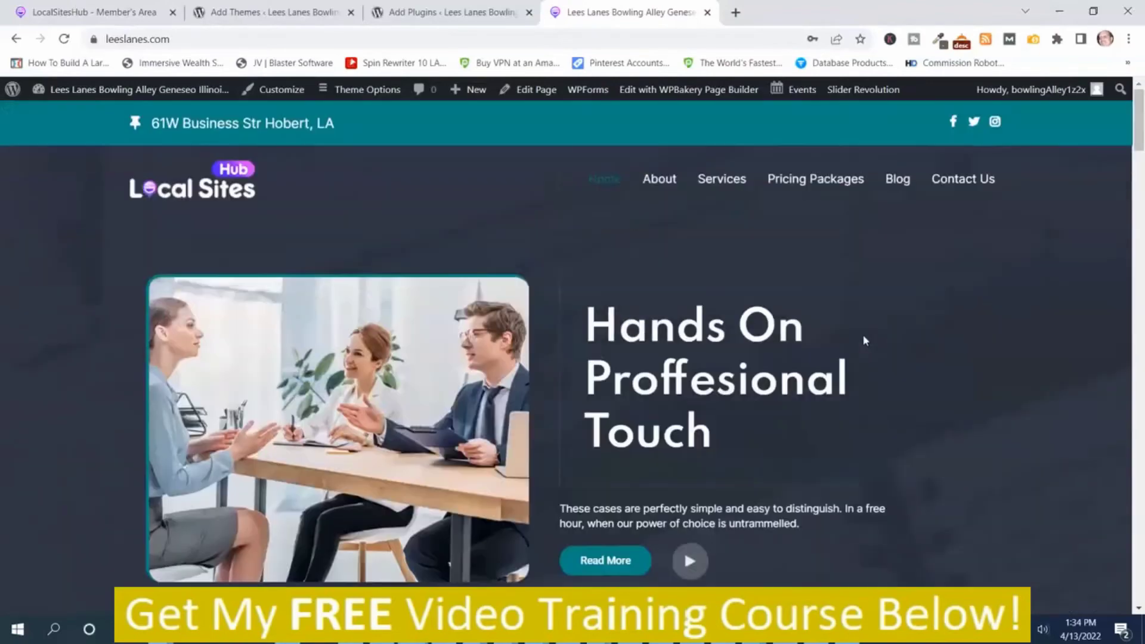
- Return to the LocalSitesHub Member's Area and scroll to the Single Site License downloads
click(89, 12)
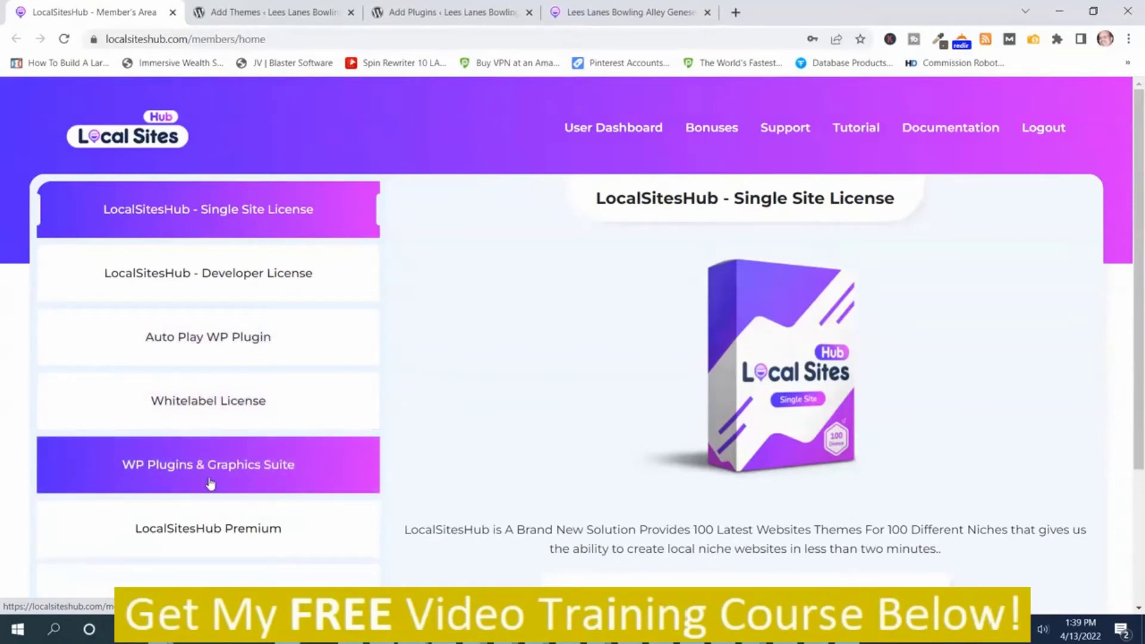
scroll(307, 472, down, 1)
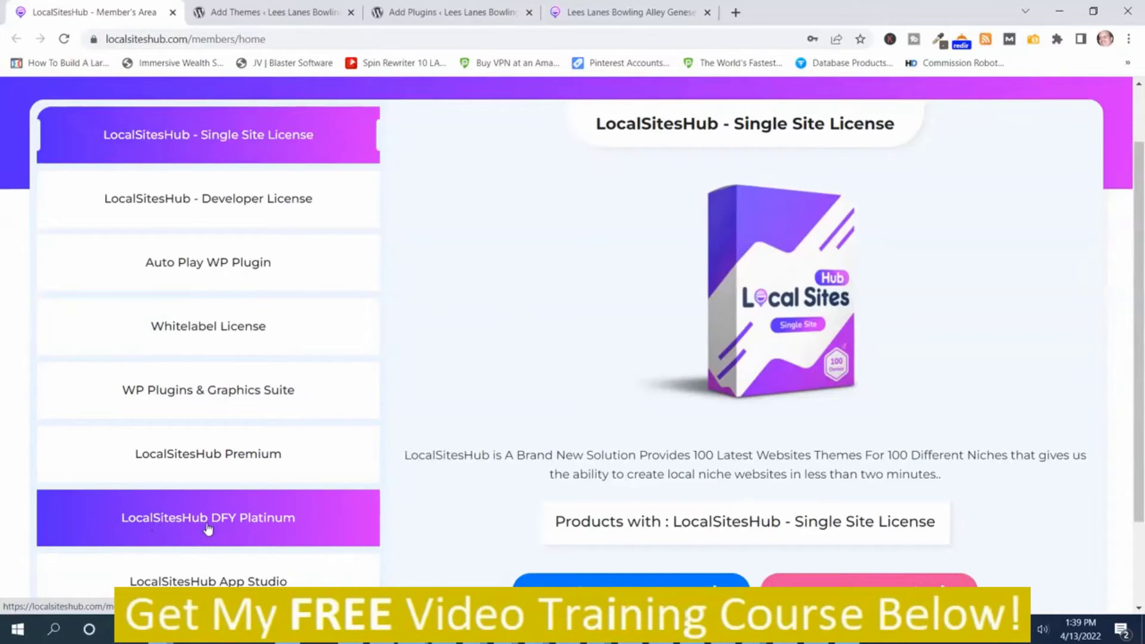
scroll(157, 529, down, 1)
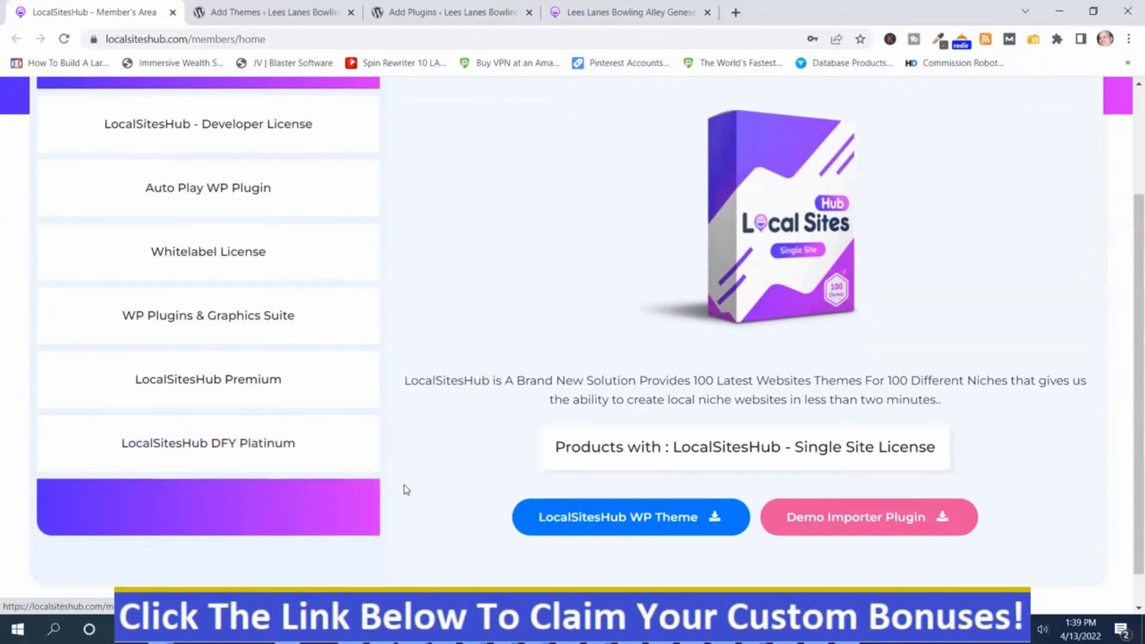
scroll(450, 403, up, 1)
scroll(450, 403, up, 2)
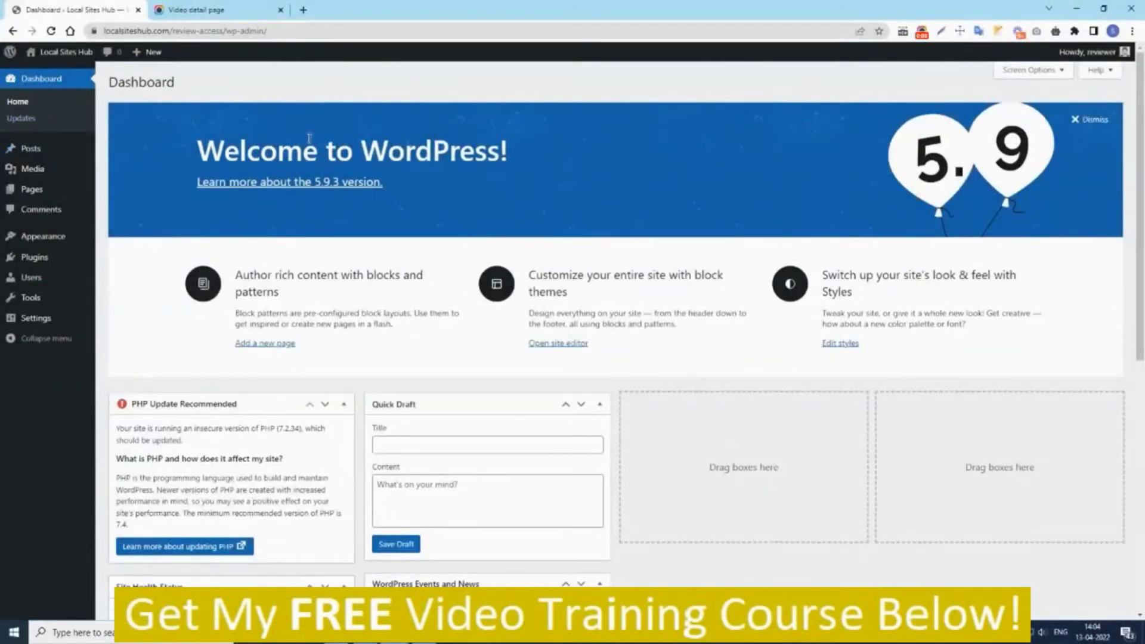
mouse_move(43, 237)
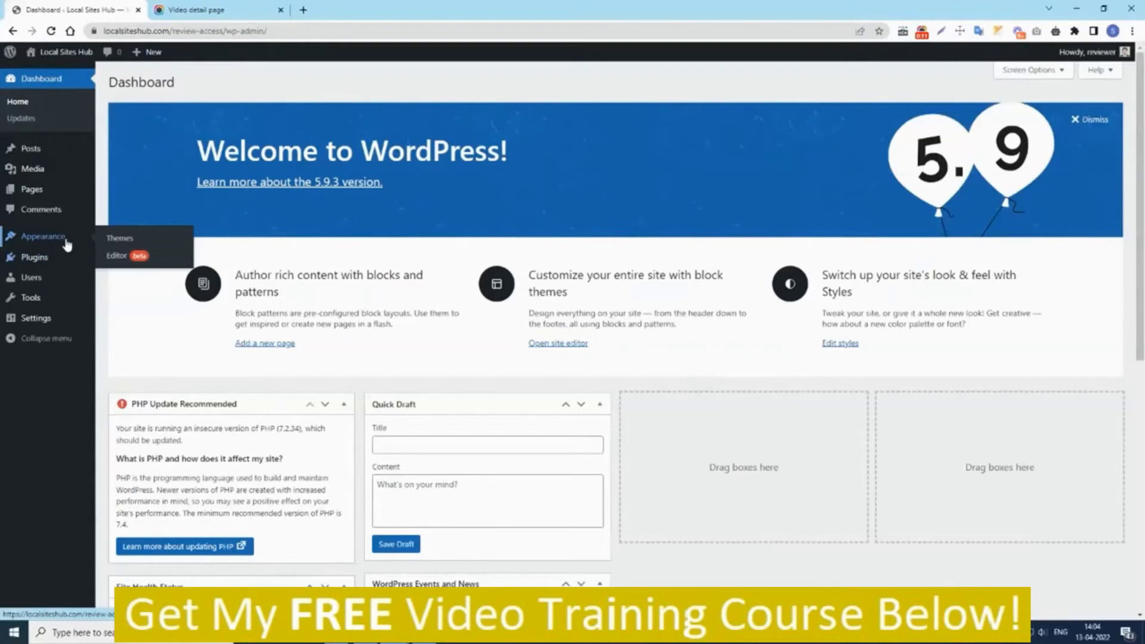
- Go to Appearance > Themes, where Local Sites Hub is installed but inactive
click(126, 239)
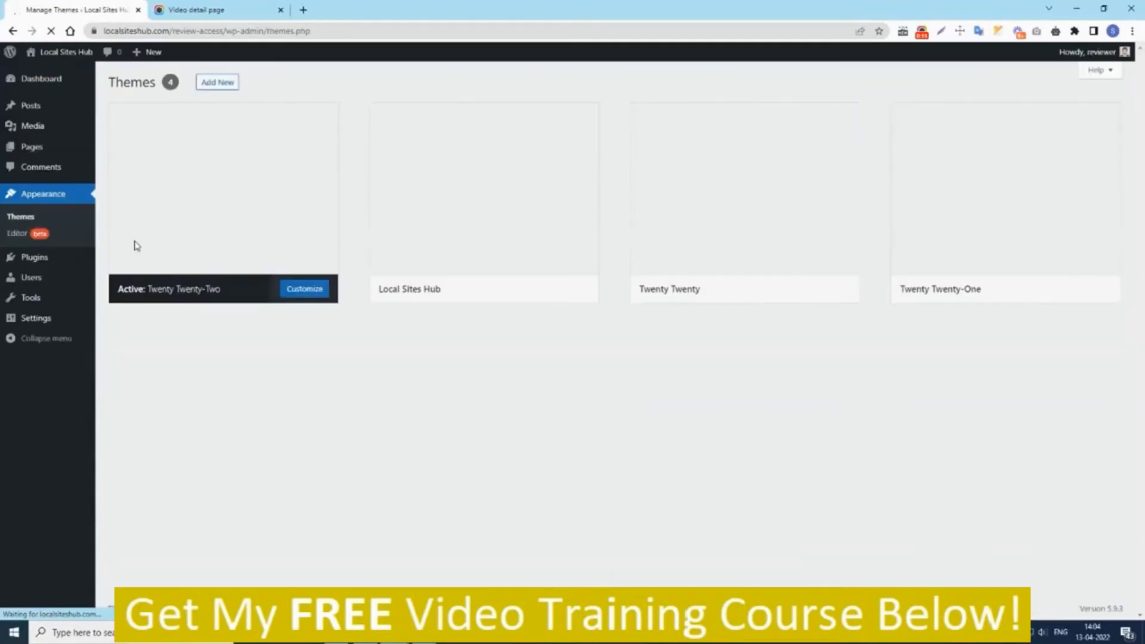
mouse_move(485, 188)
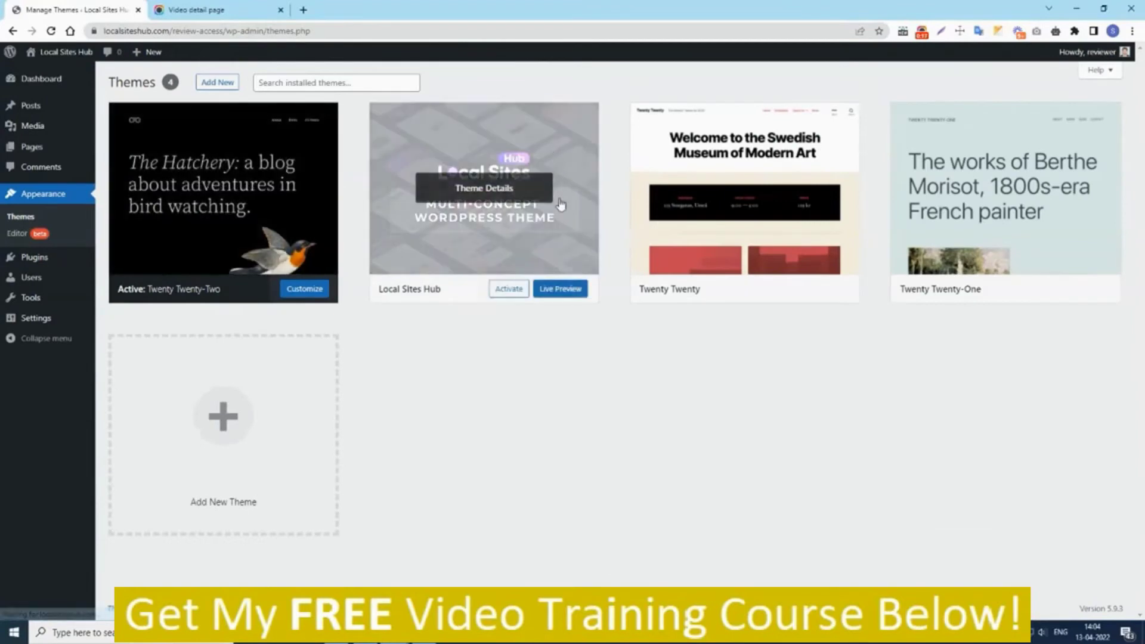
- Activate the Local Sites Hub theme in place of Twenty Twenty-Two
click(509, 289)
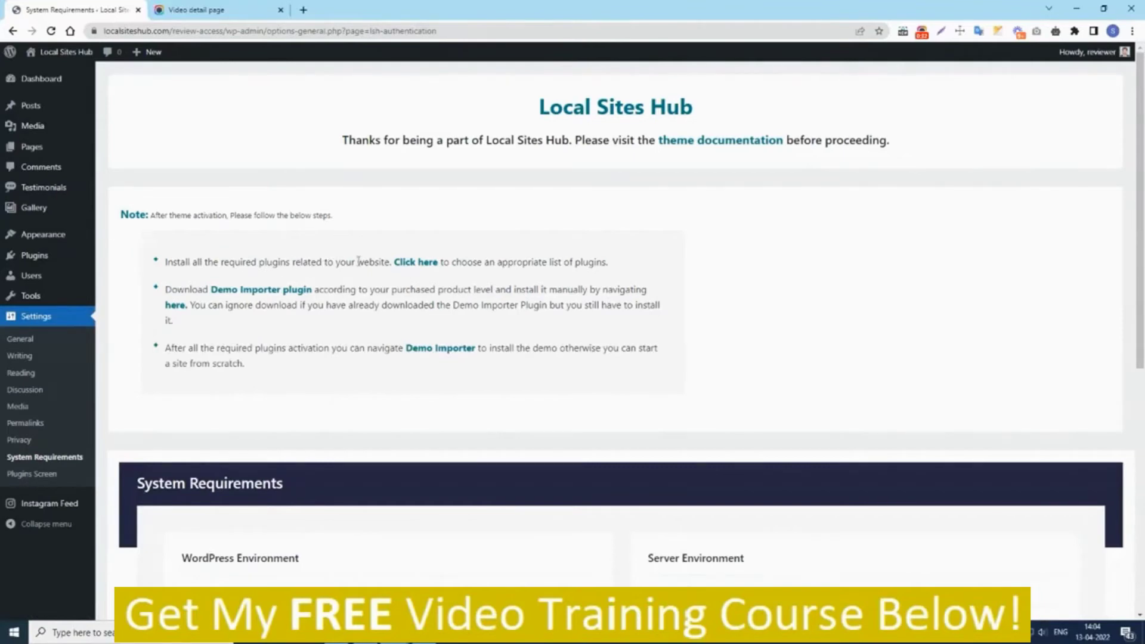
- Auto-install Basic Required Plugins: WPBakery, Redux Framework, LSH Formbuilder and Revolution Slider
click(430, 267)
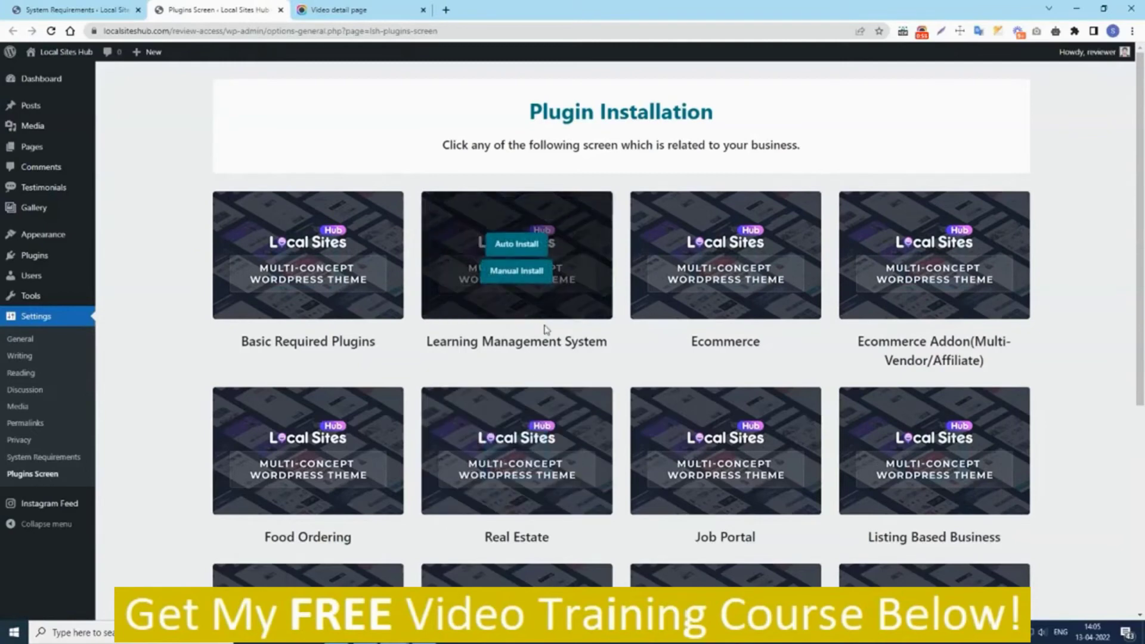
mouse_move(308, 255)
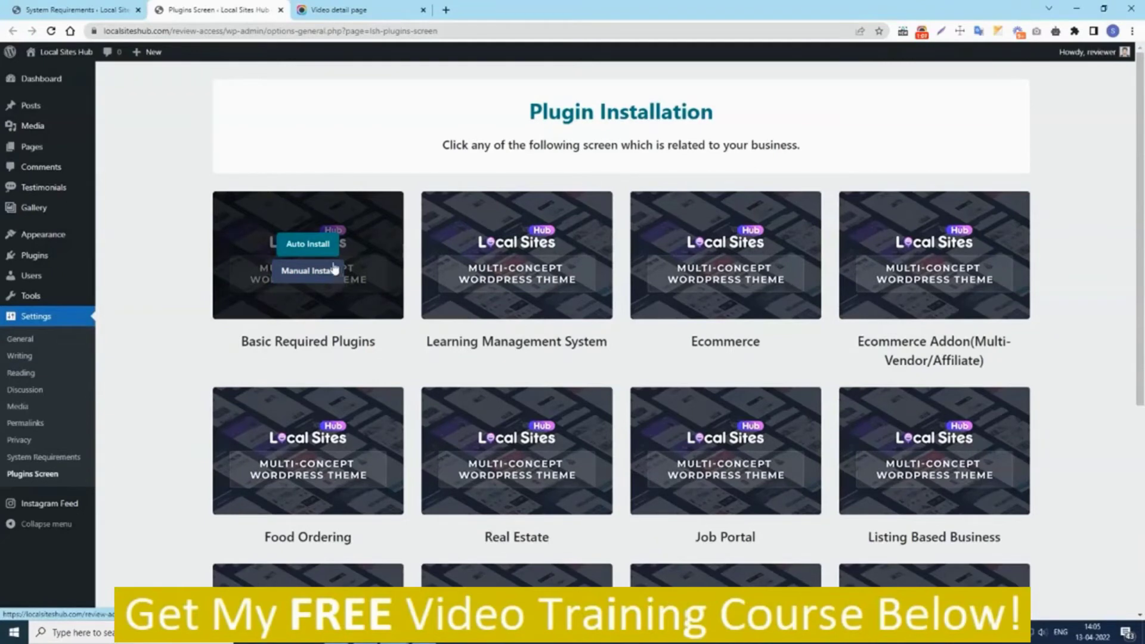
click(309, 243)
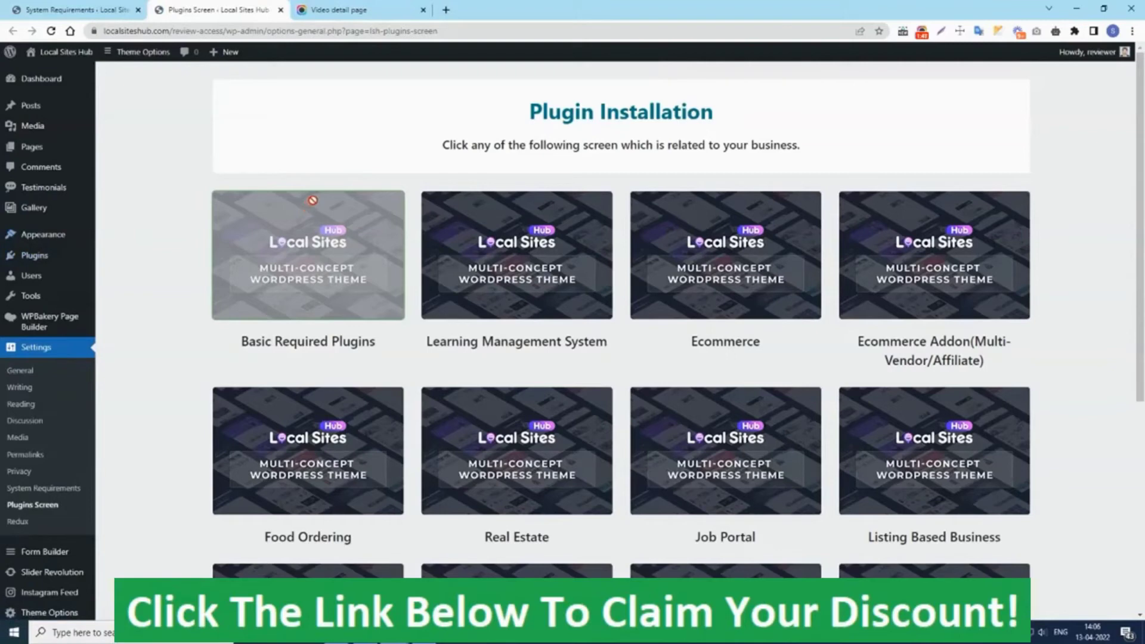
- Open the Demo Importer download page, then return to the System Requirements setup notes
click(83, 7)
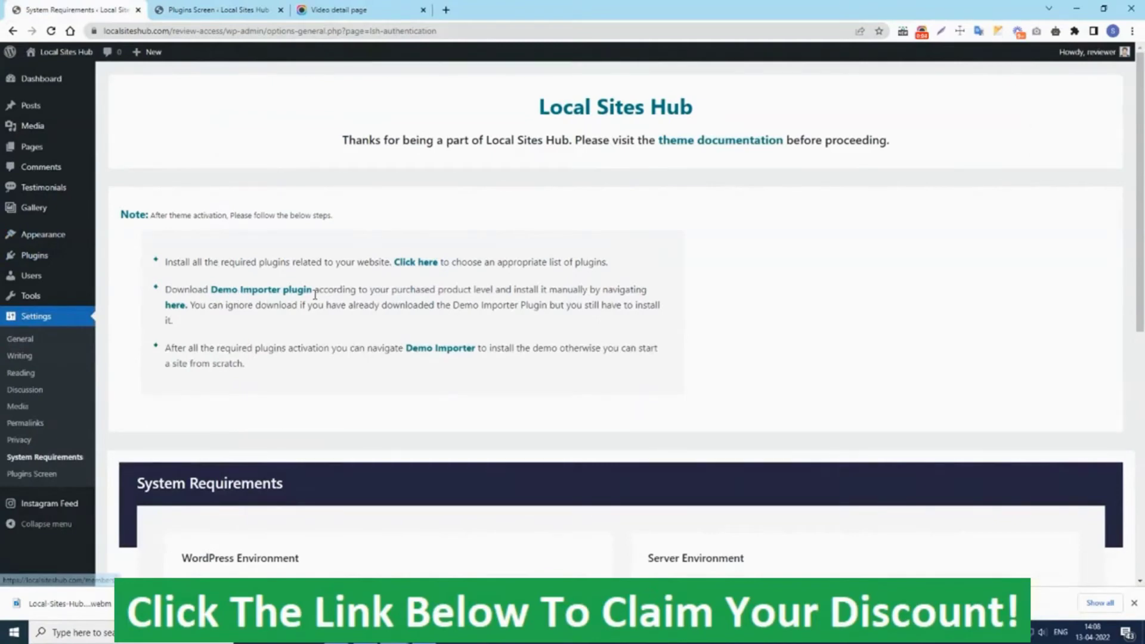
click(277, 292)
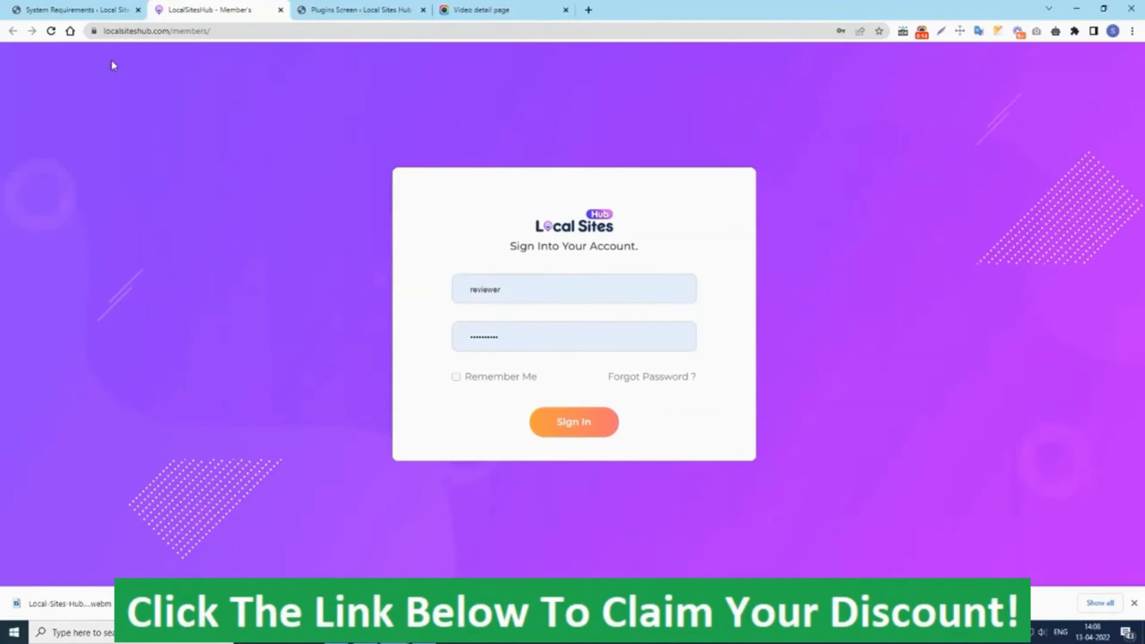
click(72, 9)
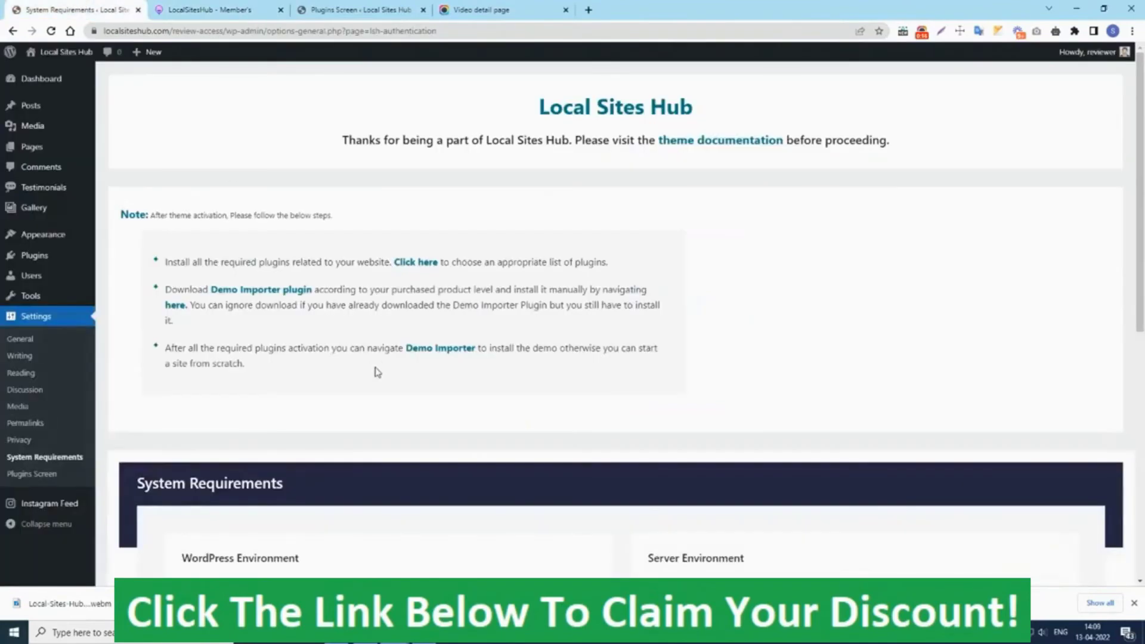
- Upload demo-importer.zip from the Downloads folder as a new plugin and install it
click(176, 306)
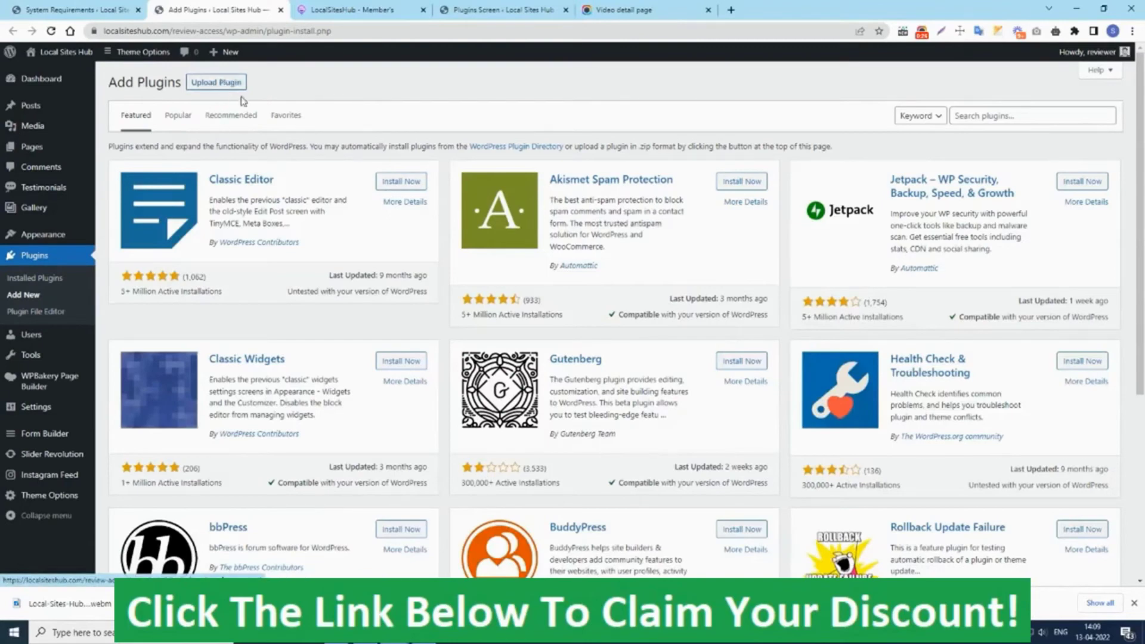
click(217, 82)
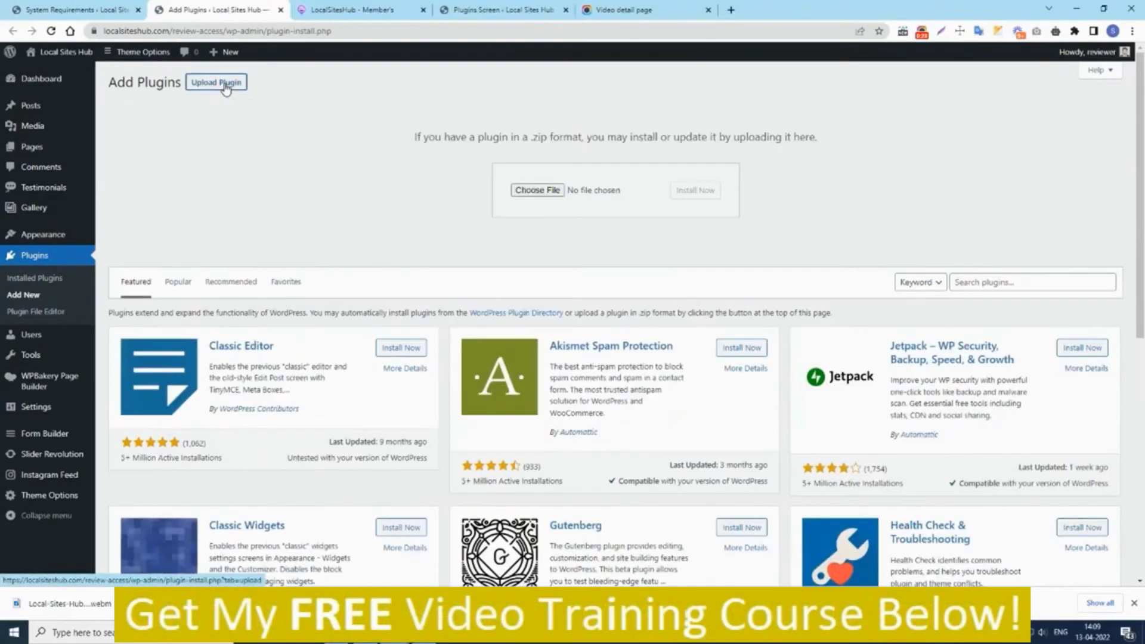
click(537, 189)
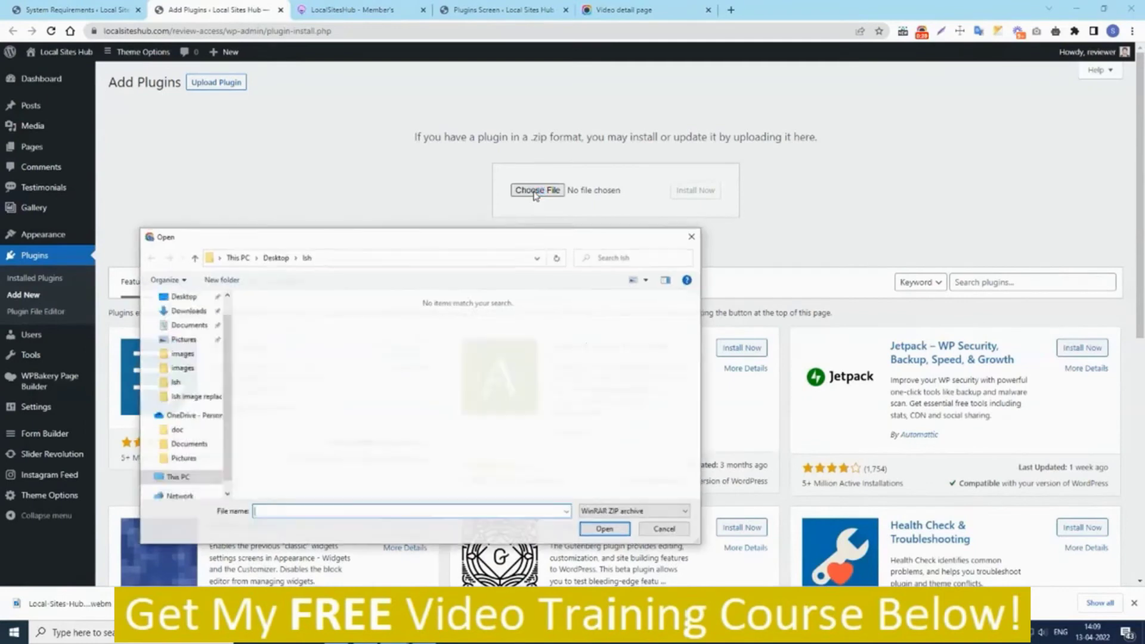
click(188, 372)
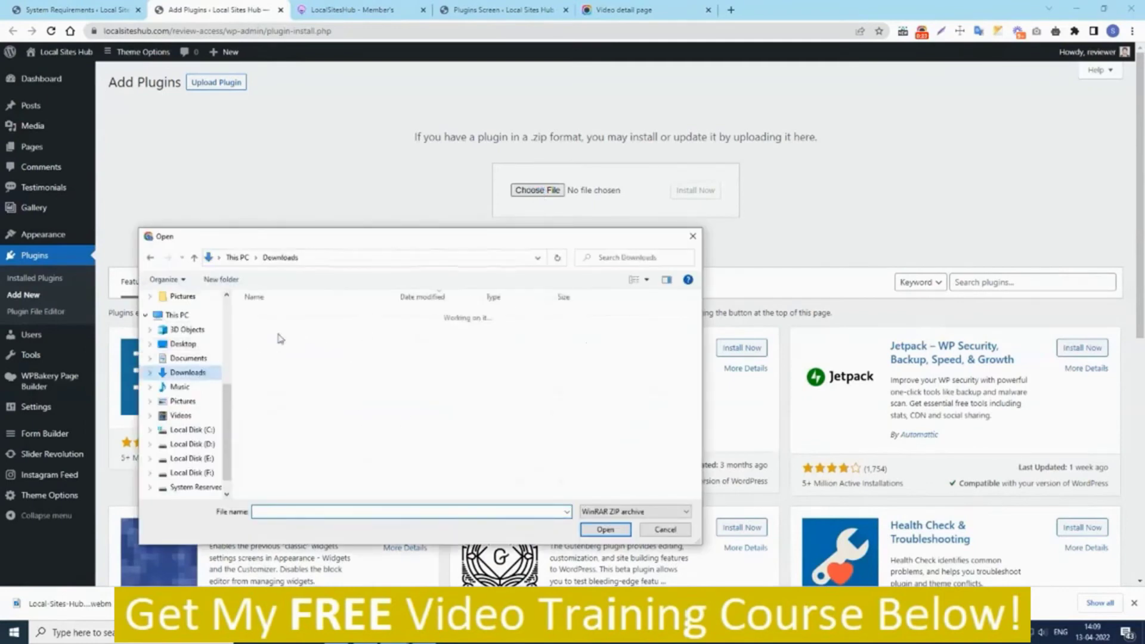
click(281, 332)
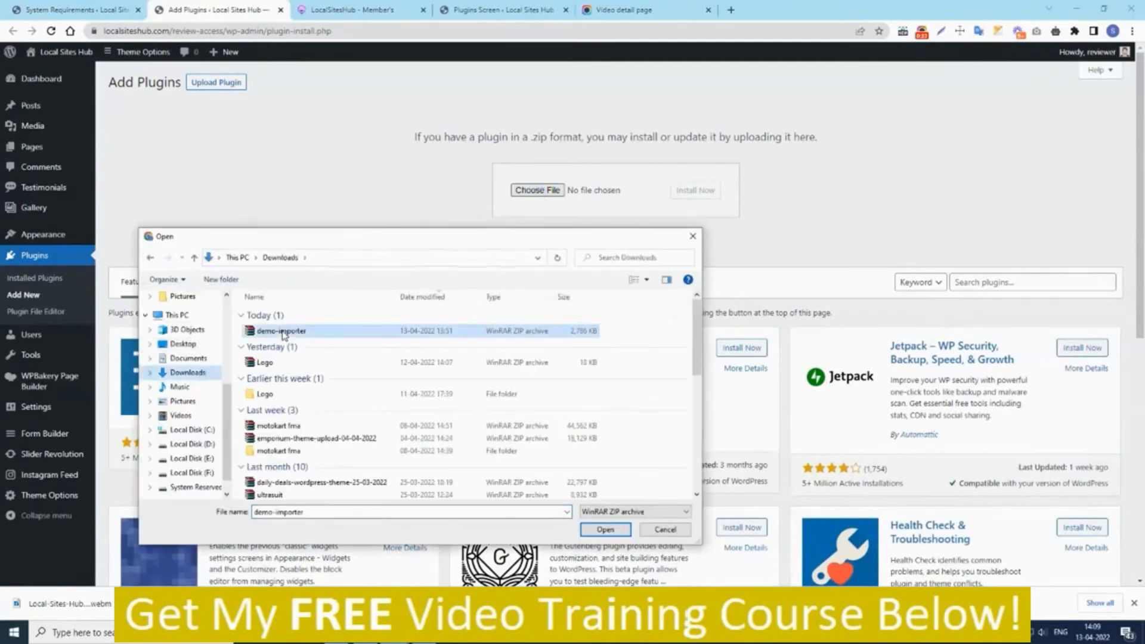
click(606, 530)
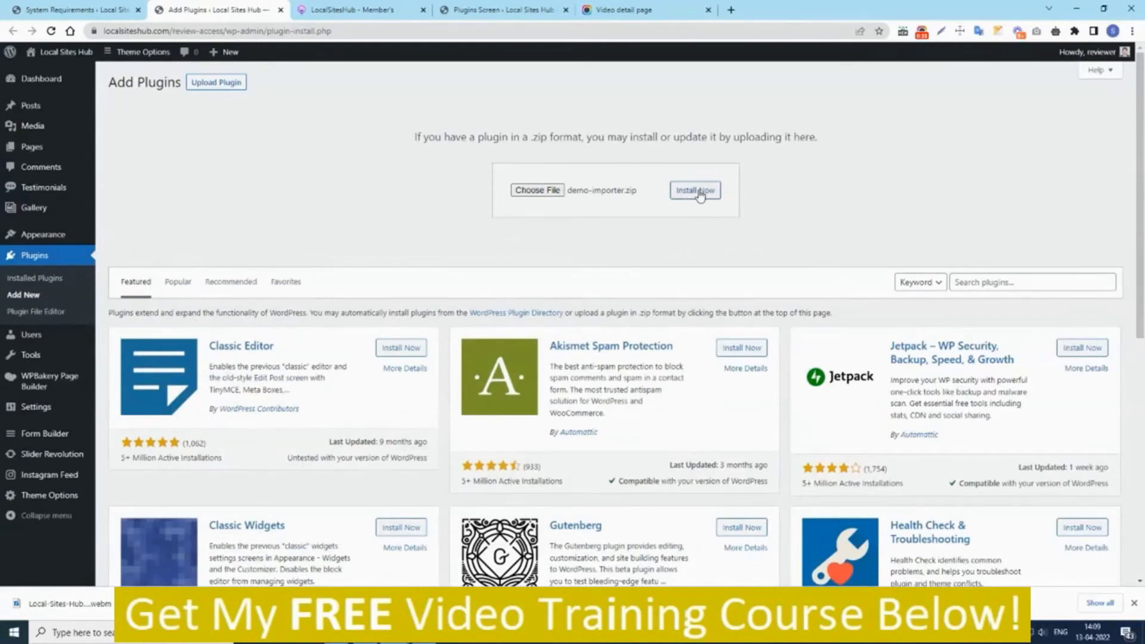
click(701, 193)
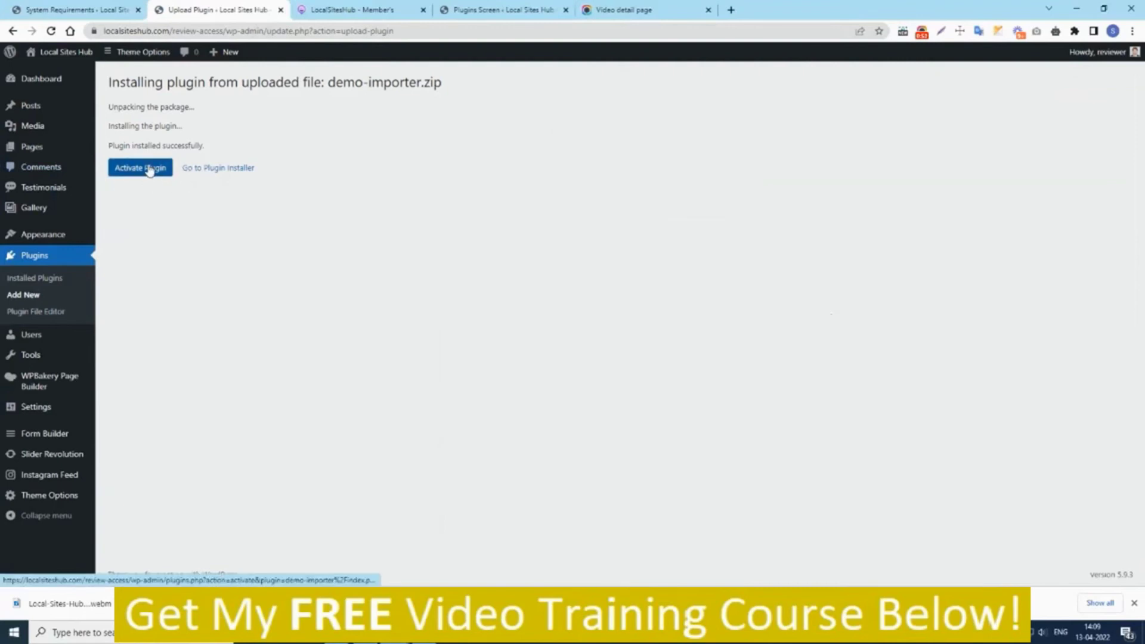
- Activate the newly installed Demo Importer plugin
click(150, 170)
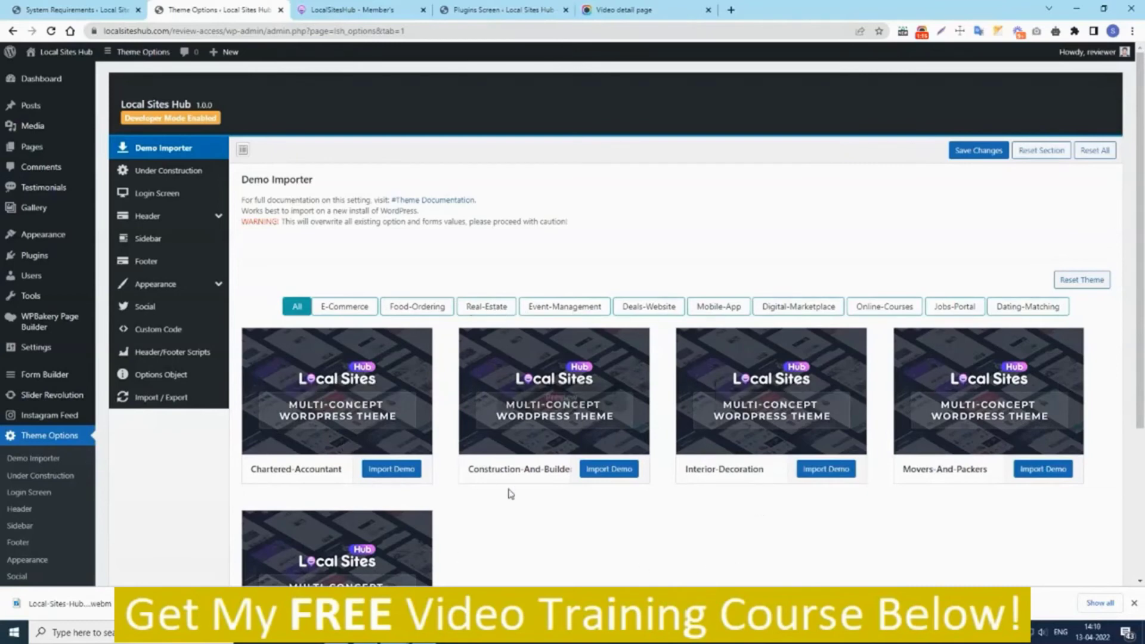
mouse_move(553, 391)
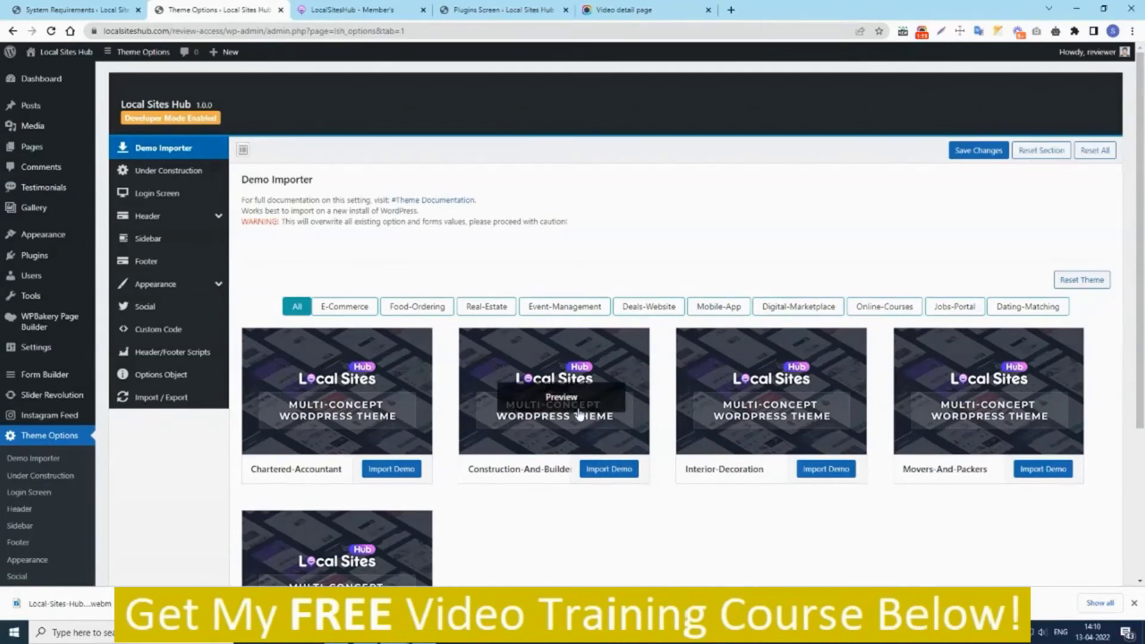
- Start the Construction-And-Builder demo import and confirm it with OK
click(620, 472)
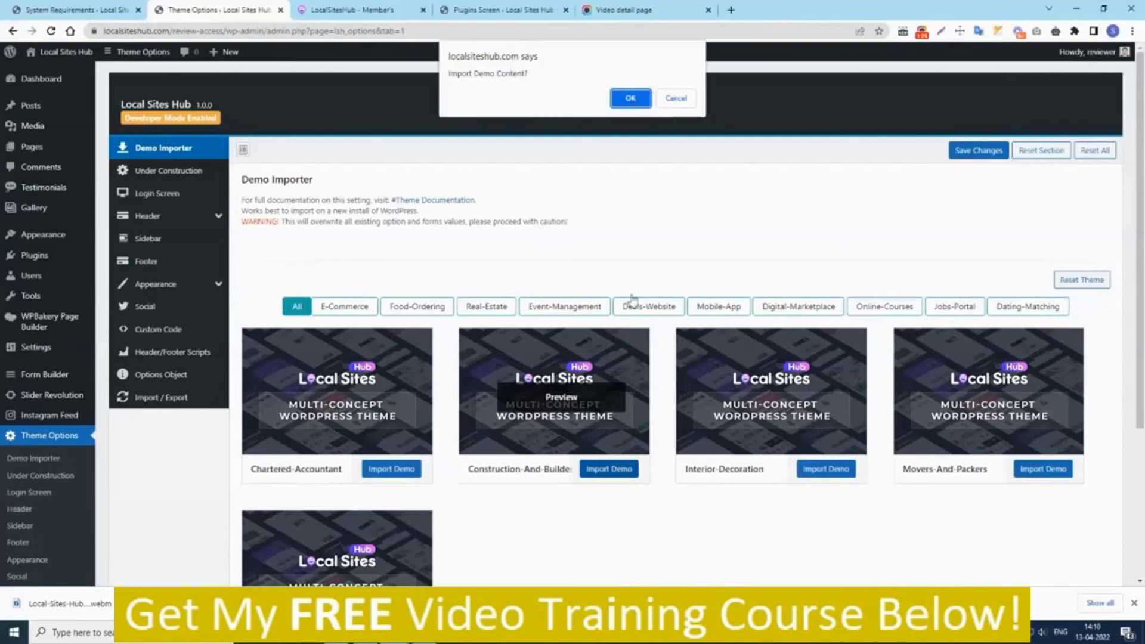
click(632, 98)
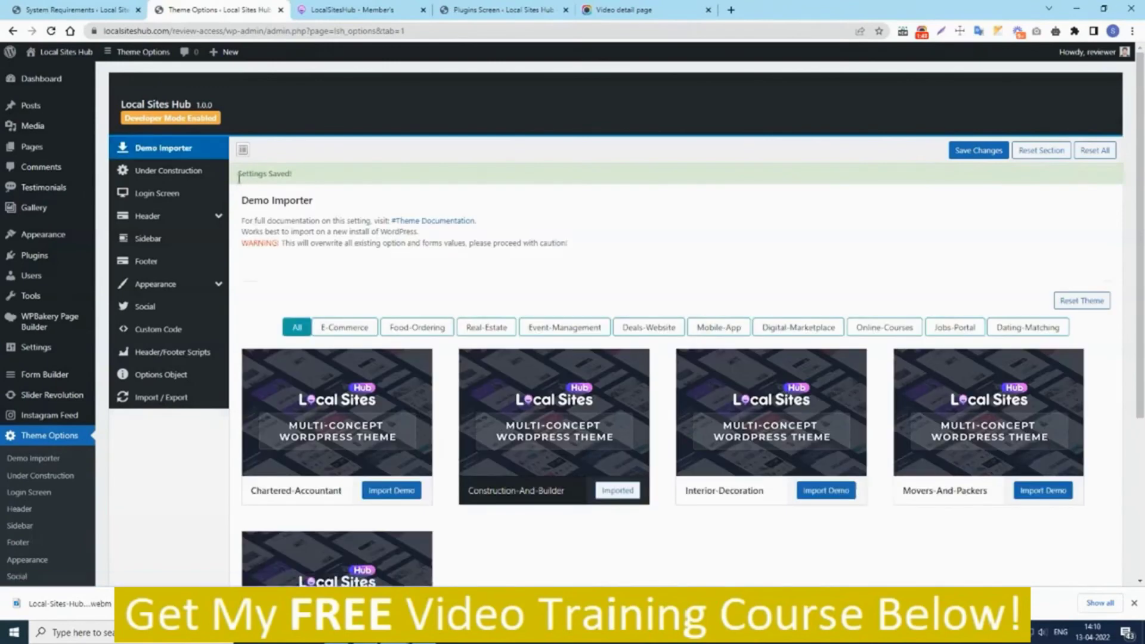
mouse_move(61, 53)
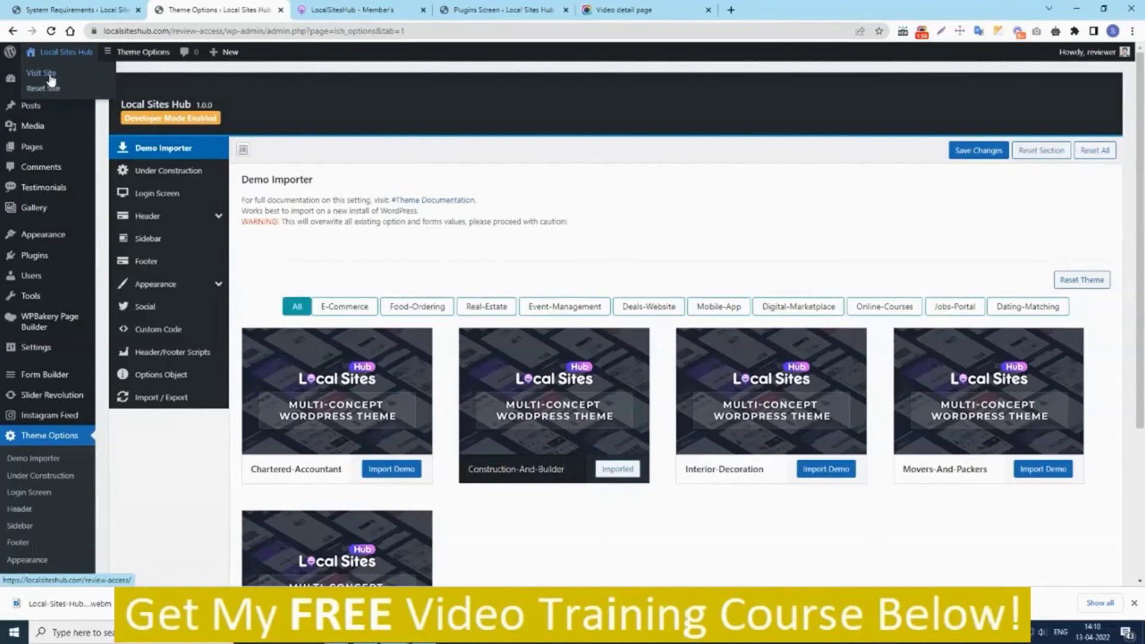
- Open the live construction demo site in a new tab and switch to it
ctrl+click(43, 73)
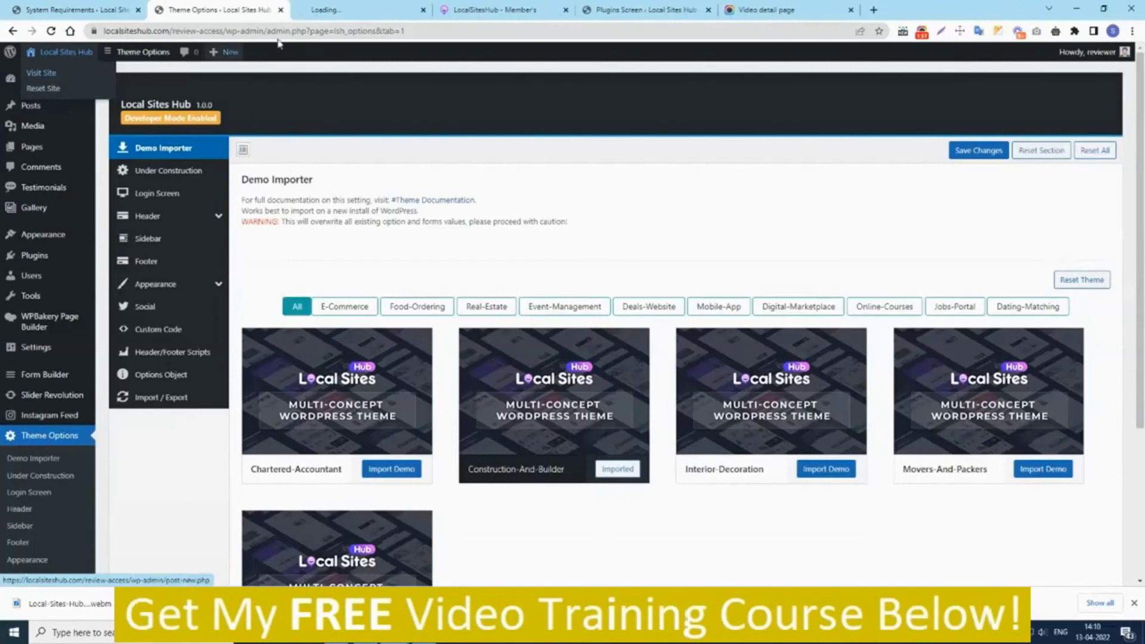
click(363, 9)
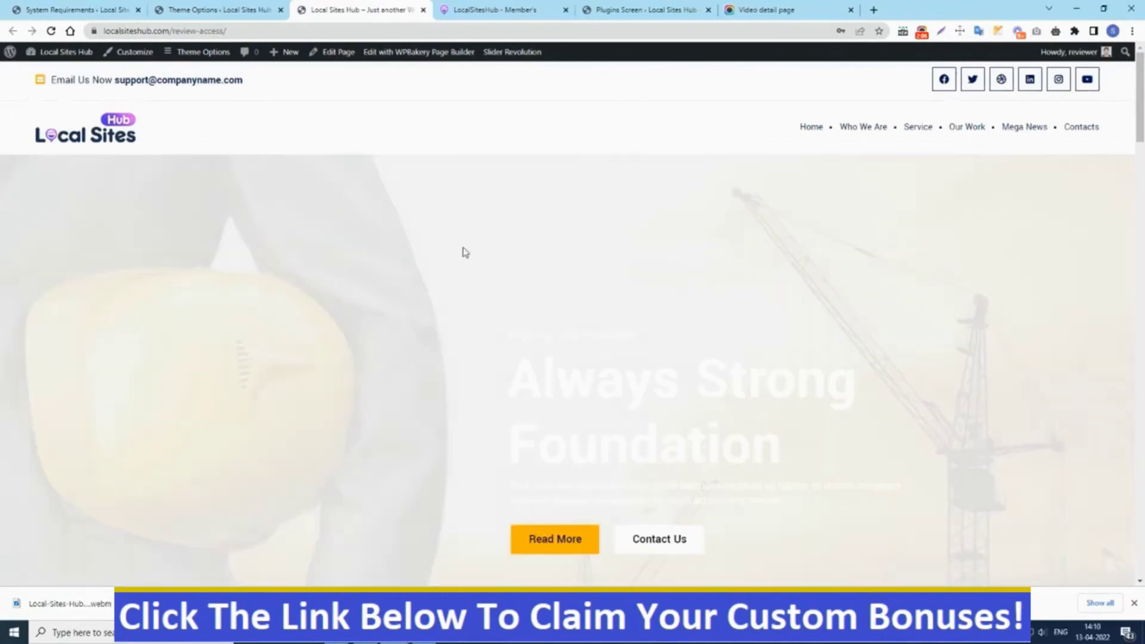
scroll(403, 313, down, 2)
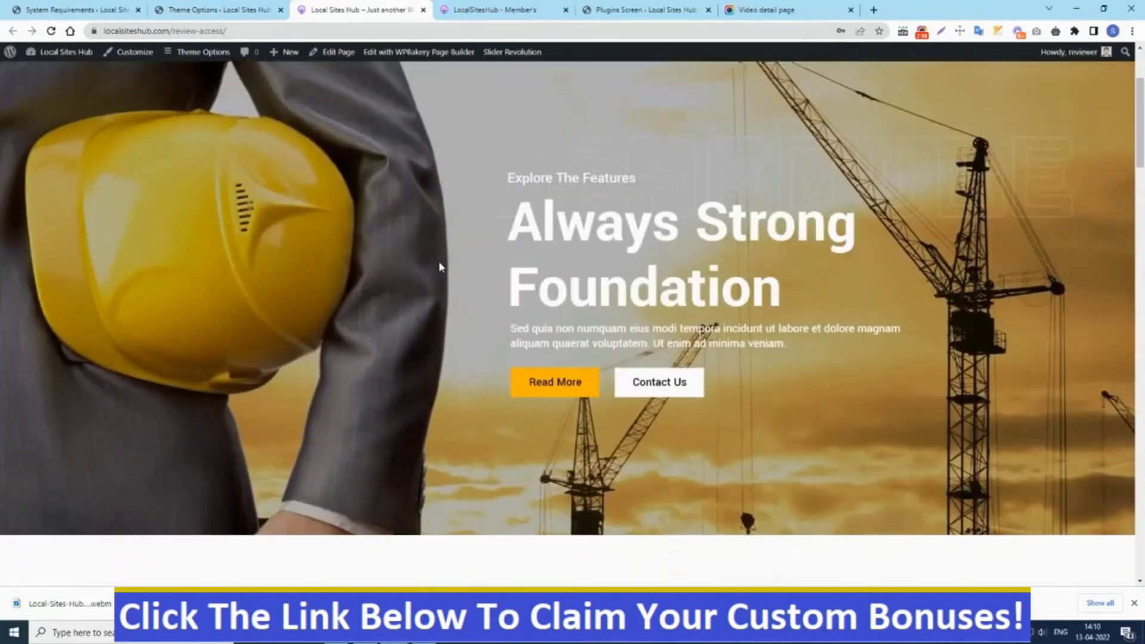
scroll(439, 260, down, 3)
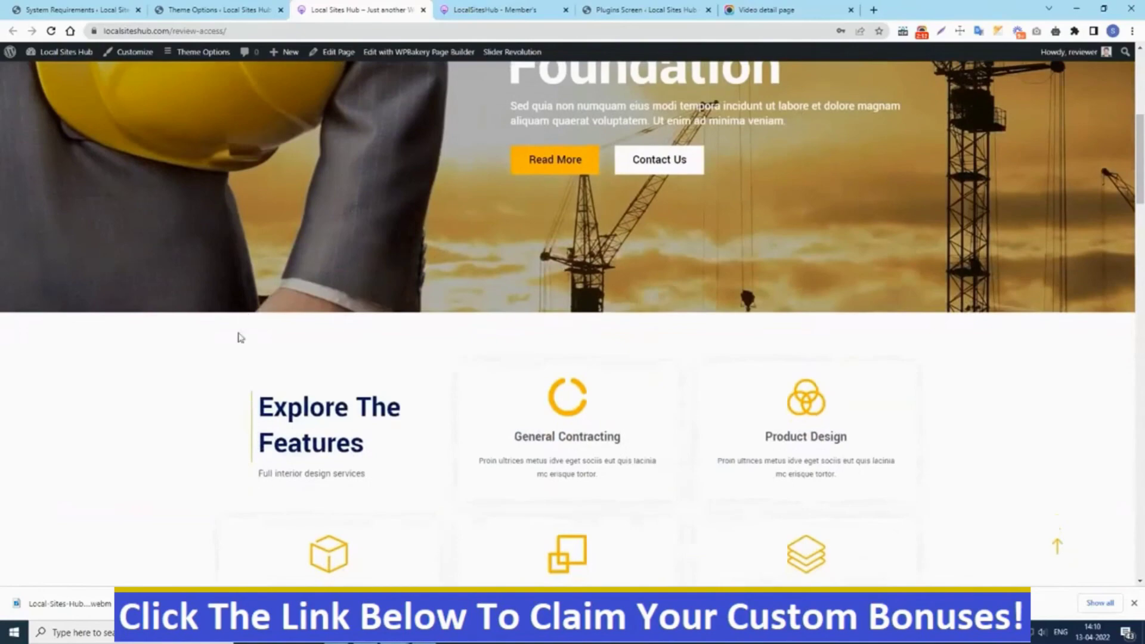
scroll(235, 343, down, 4)
scroll(234, 344, down, 2)
scroll(217, 391, down, 2)
scroll(217, 391, down, 3)
scroll(218, 392, down, 3)
scroll(206, 408, down, 4)
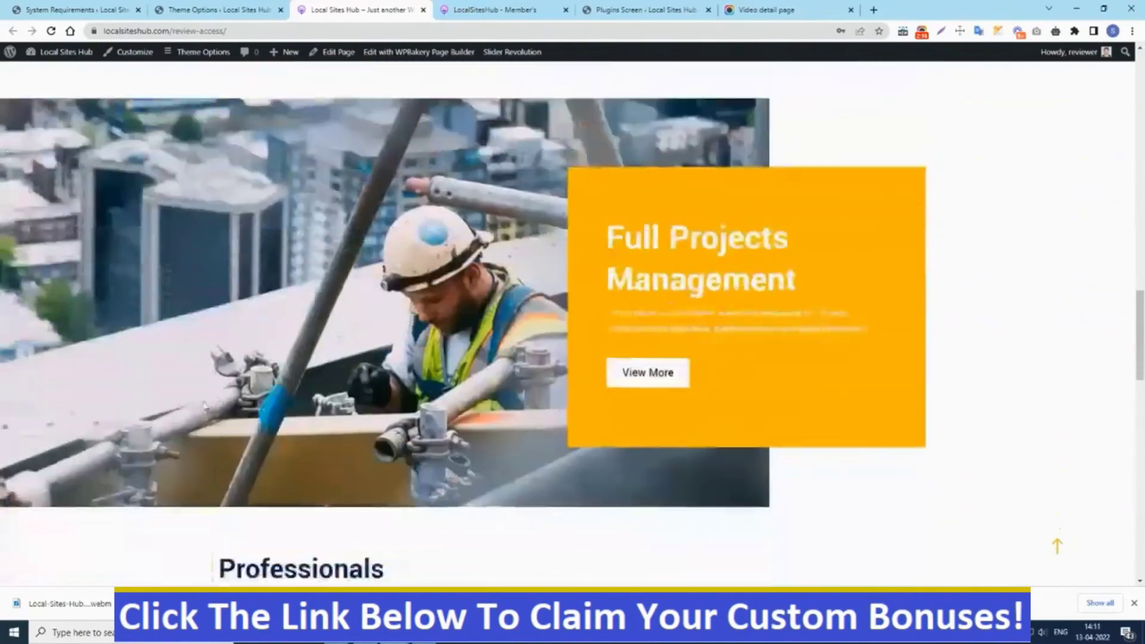
scroll(206, 407, down, 3)
scroll(206, 408, down, 2)
scroll(206, 407, down, 5)
scroll(752, 286, down, 3)
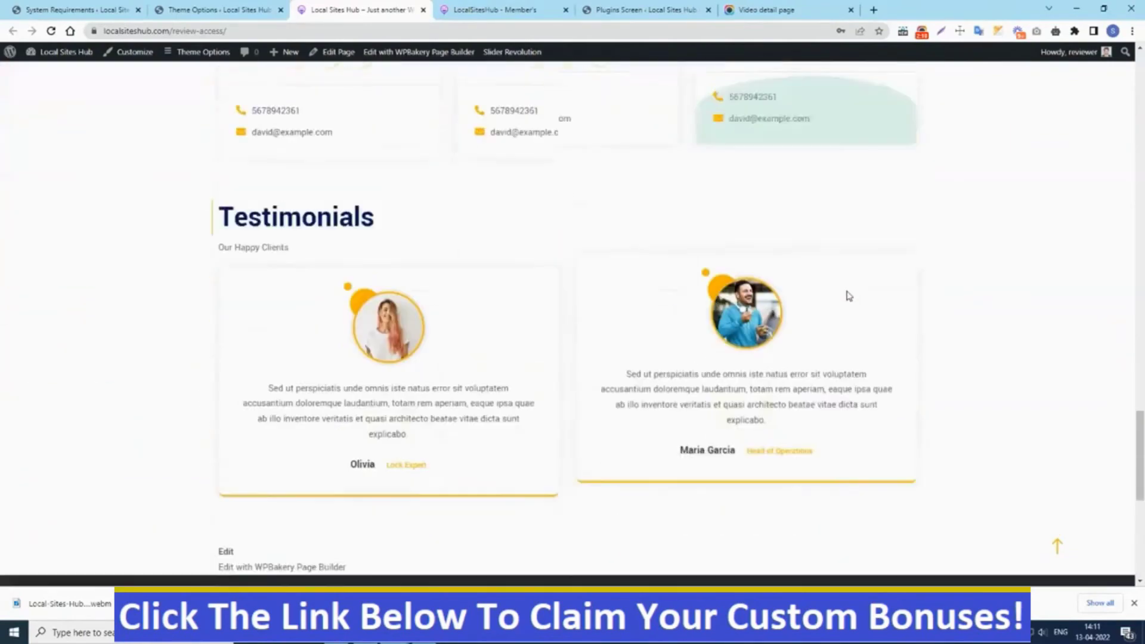
scroll(849, 297, down, 2)
scroll(228, 353, down, 4)
scroll(227, 353, down, 1)
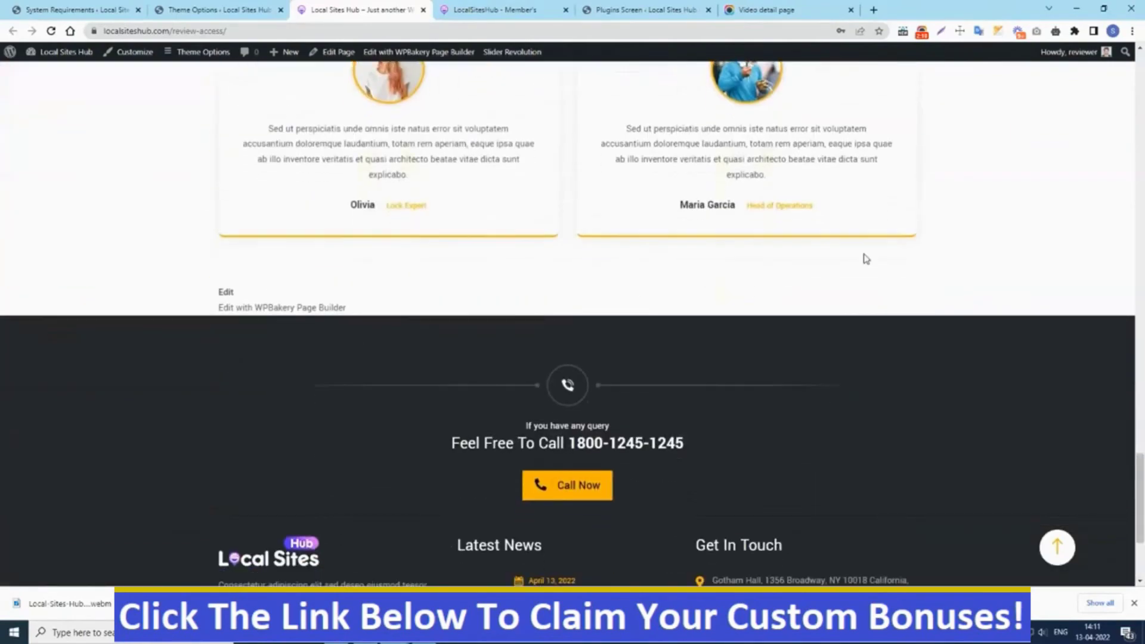
scroll(865, 258, down, 4)
scroll(866, 259, up, 5)
scroll(865, 258, up, 10)
scroll(828, 257, up, 10)
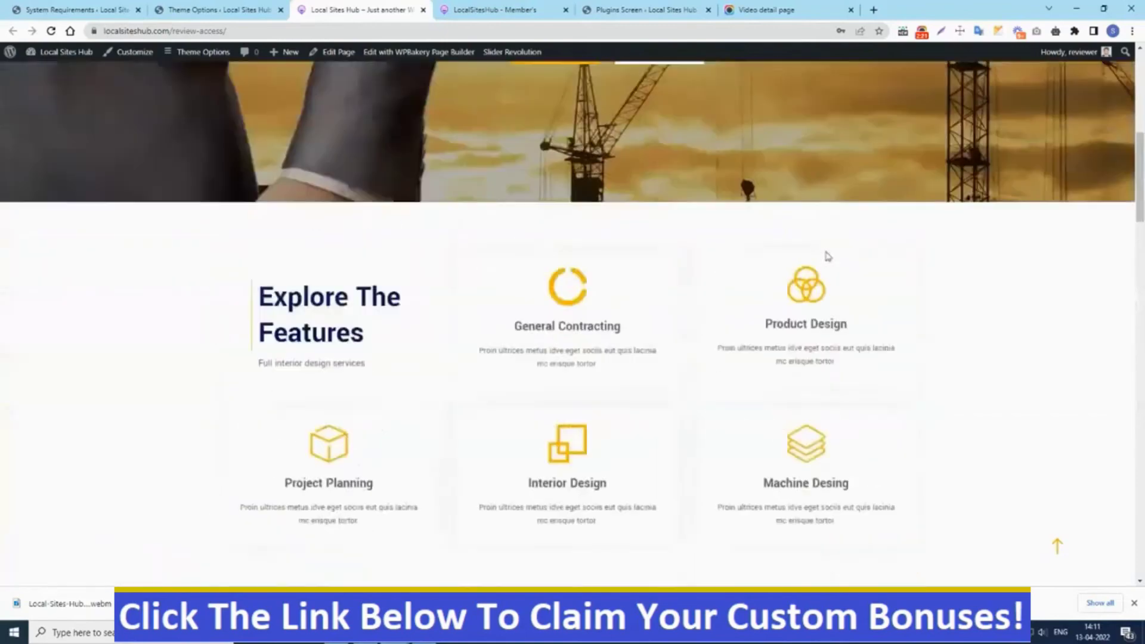
scroll(828, 256, up, 5)
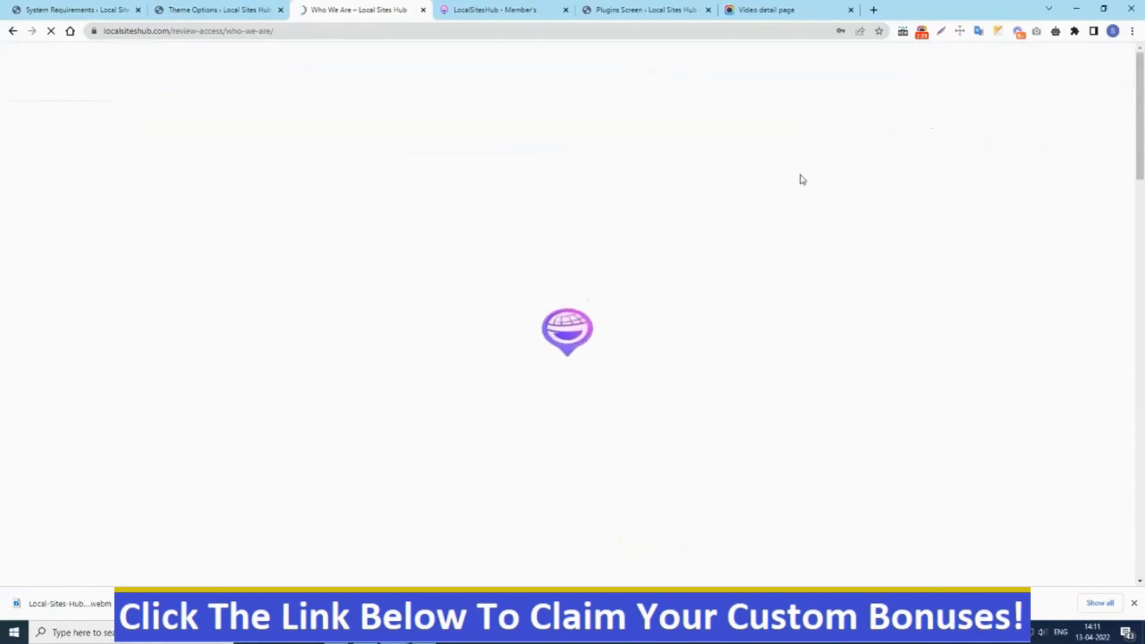
scroll(745, 234, down, 3)
scroll(745, 234, up, 3)
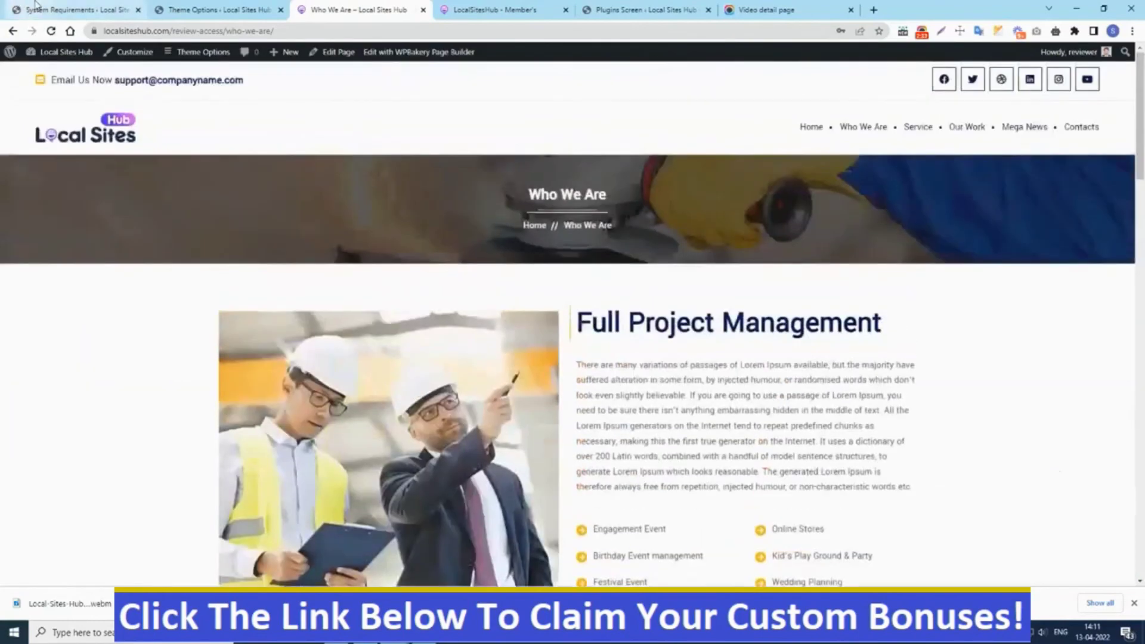